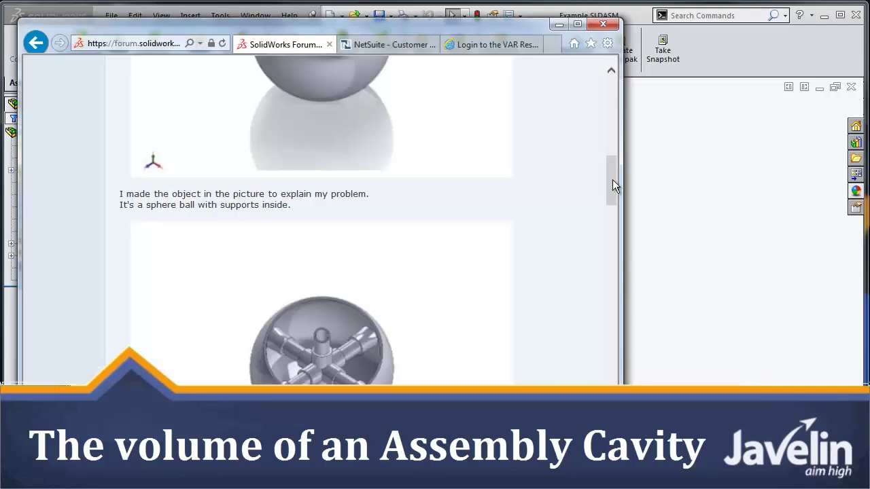
Scroll the 'Fill volume/cavity' forum thread back to its top
drag(612, 179, 612, 138)
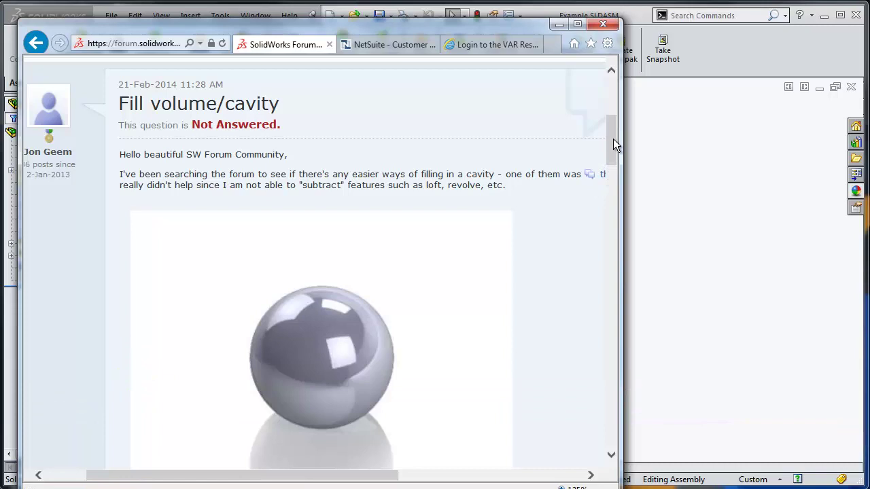
Read the forum post down to the sphere-with-supports image, then return to the Example assembly
drag(613, 139, 619, 178)
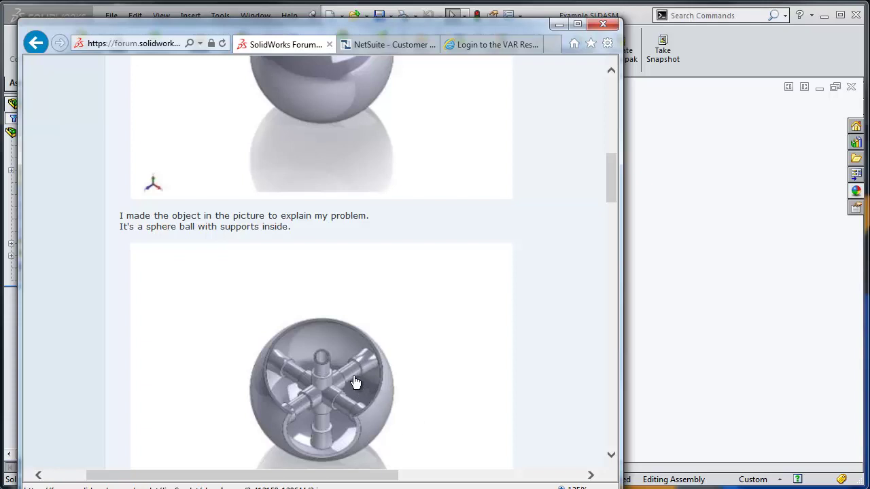
click(699, 290)
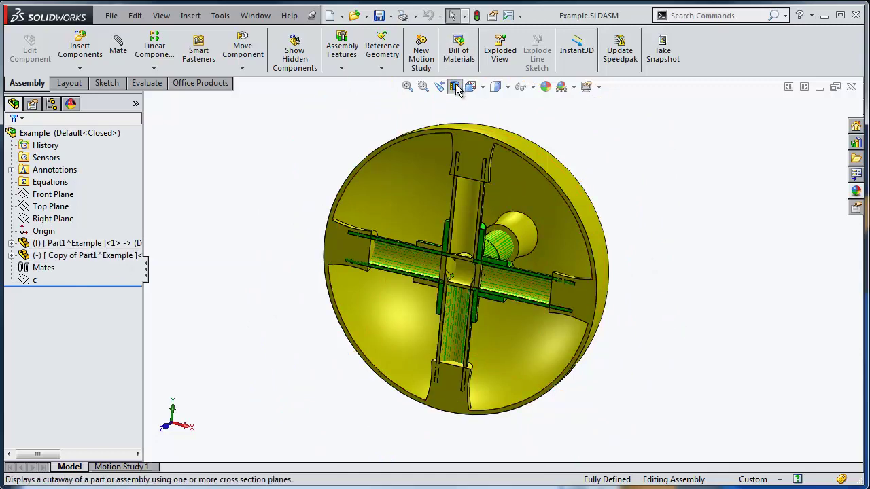
scroll(528, 282, down, 8)
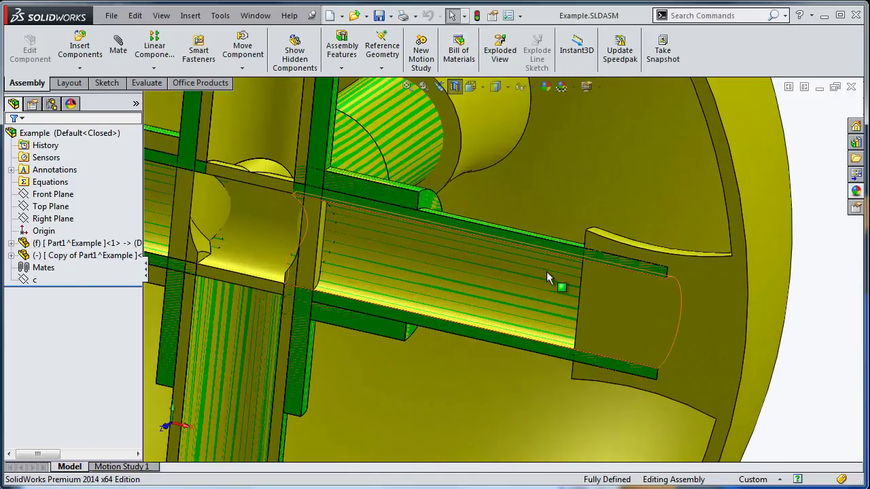
middle_drag(549, 279, 535, 266)
scroll(533, 261, down, 6)
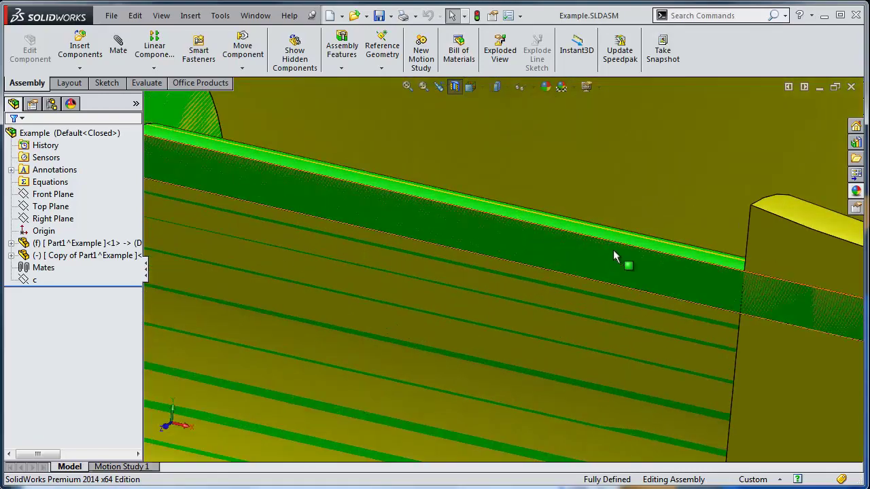
scroll(614, 313, up, 8)
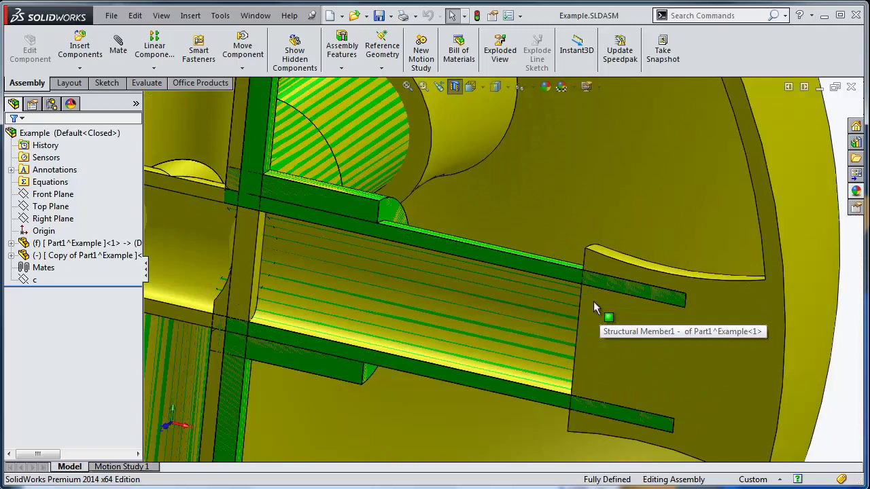
scroll(483, 293, up, 8)
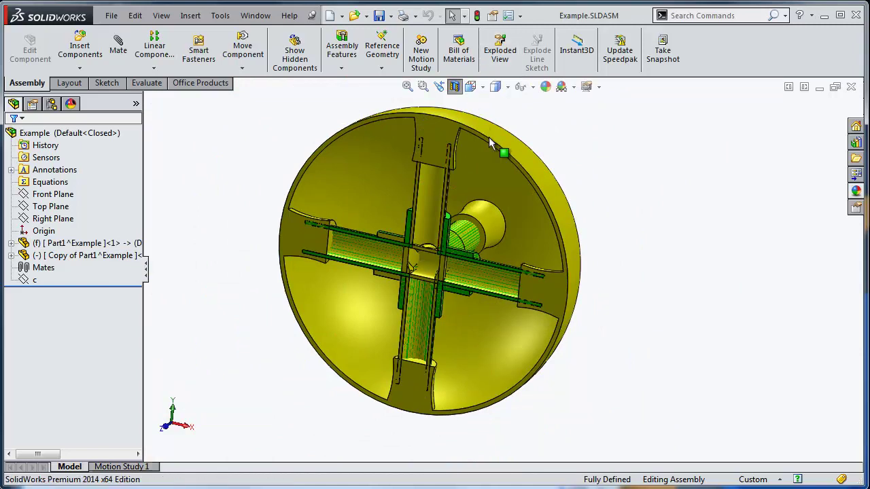
scroll(488, 136, up, 2)
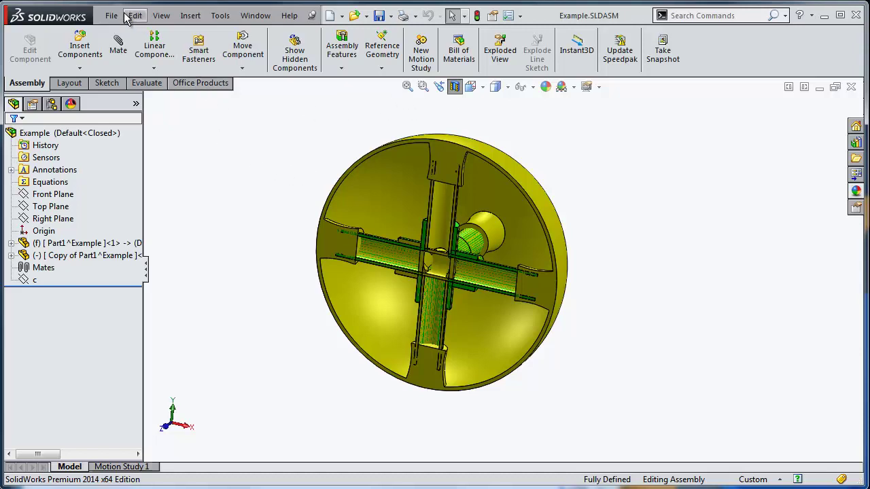
Insert a new part from the Part_MM template and rename the component Fluid
click(80, 68)
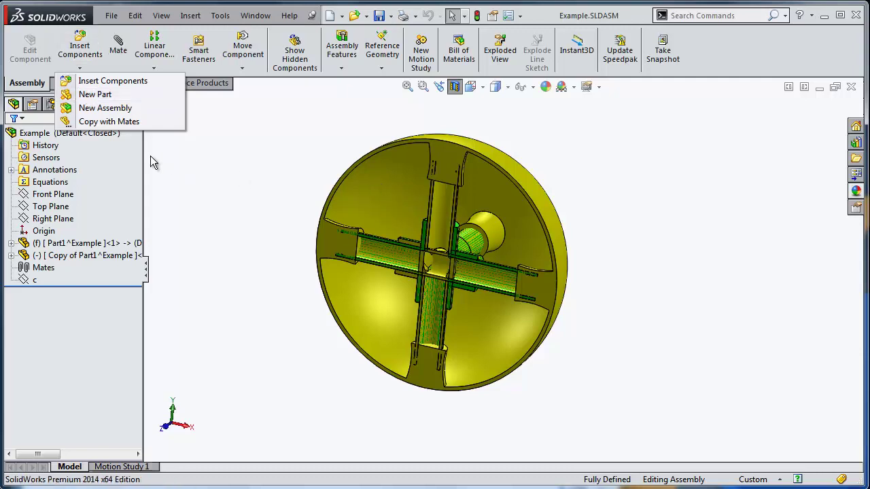
click(117, 98)
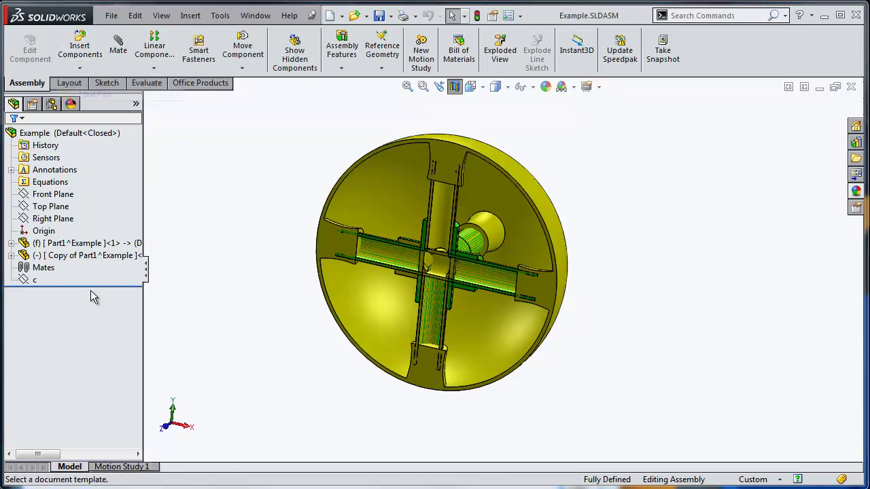
double_click(529, 259)
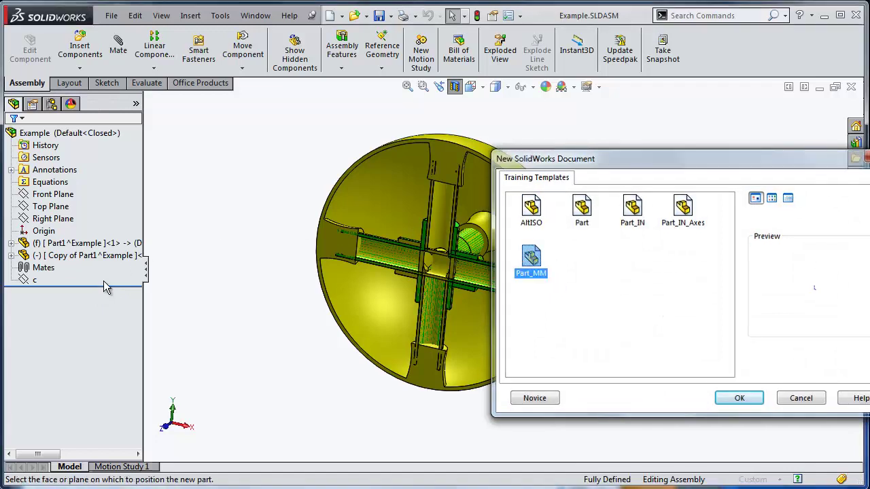
click(100, 275)
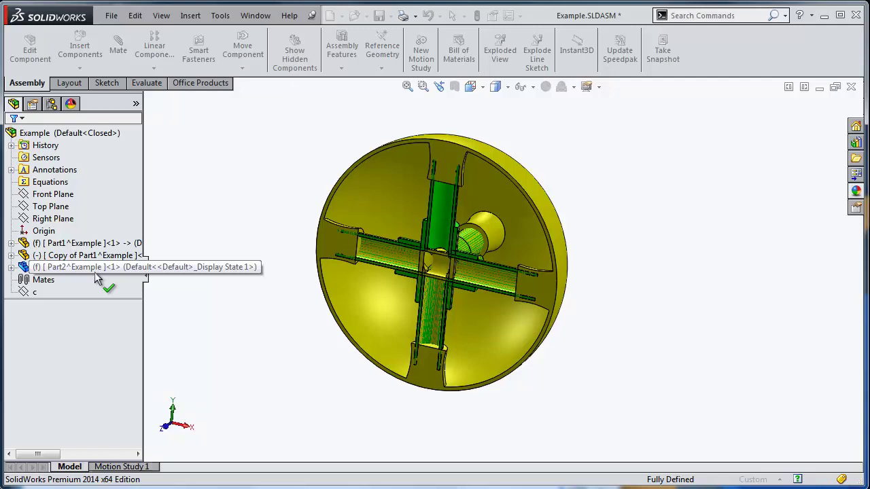
click(95, 272)
text(Fluid)
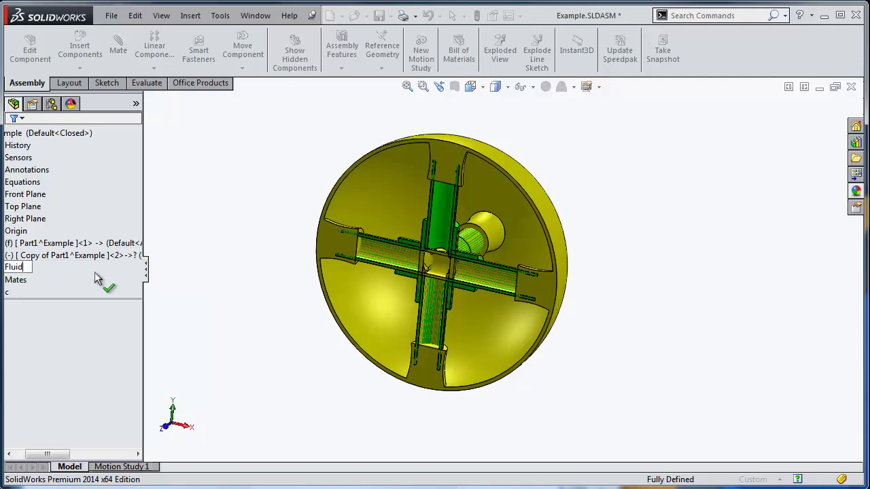
key(Return)
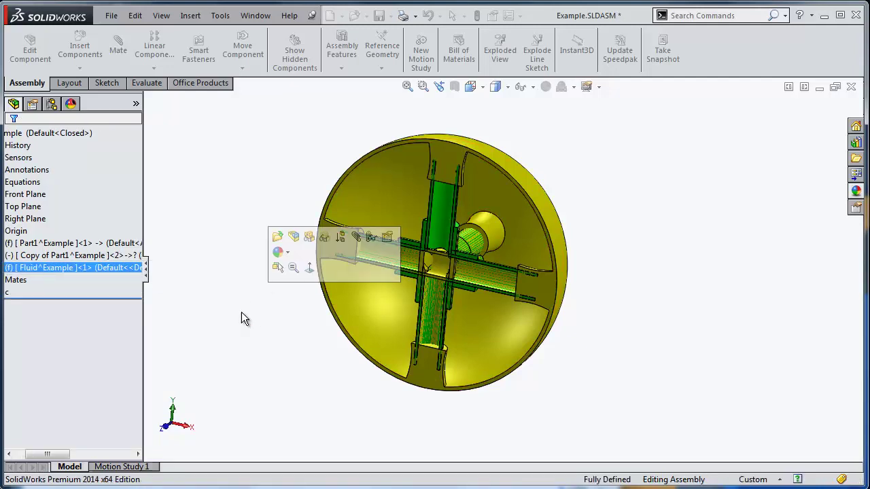
Edit the Fluid part in context with the assembly section view turned off
right_click(113, 270)
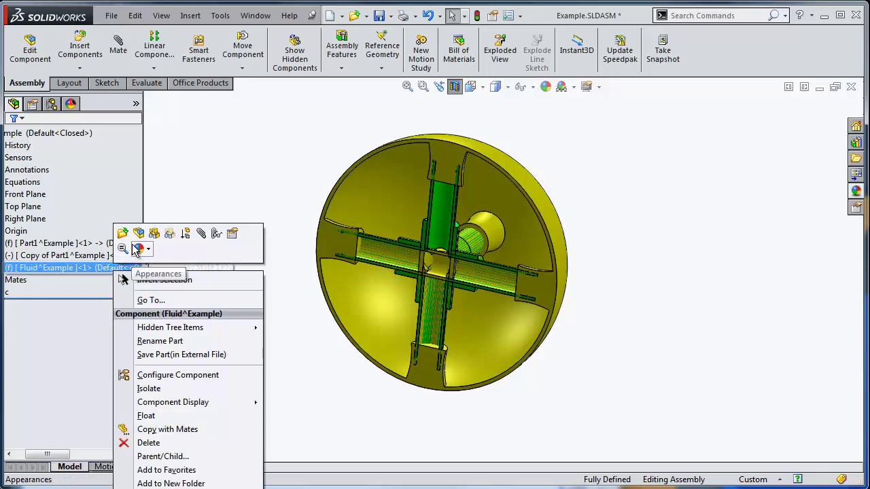
click(140, 233)
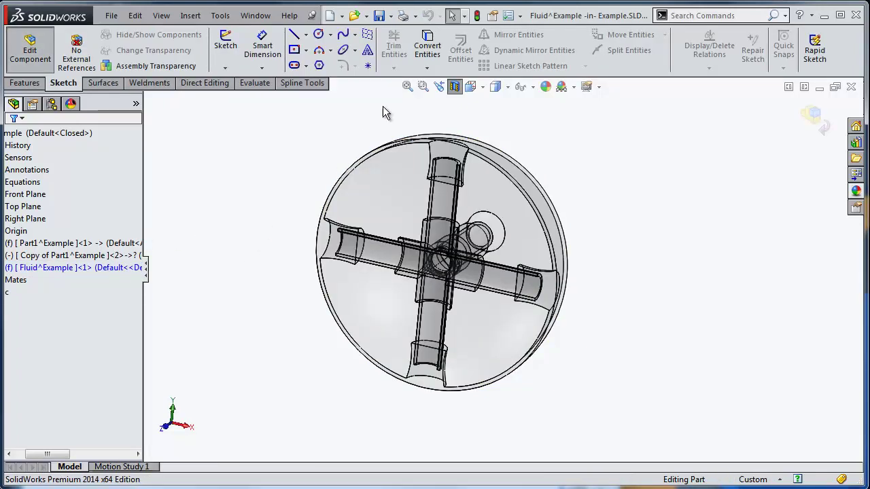
click(454, 88)
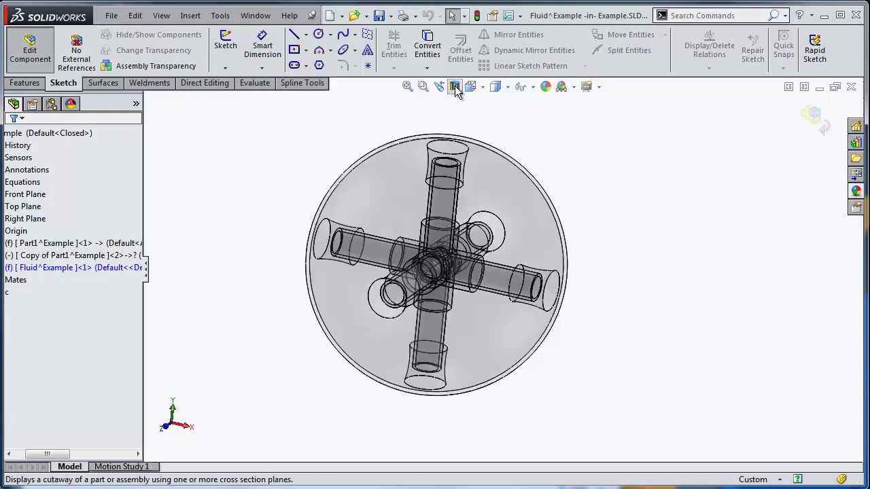
Start a Join in Fluid with both Part1 sphere components selected
click(191, 16)
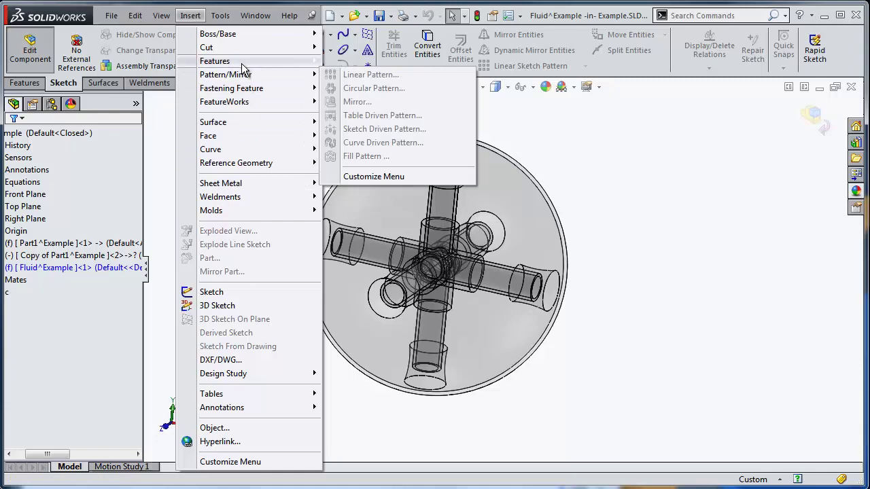
mouse_move(291, 63)
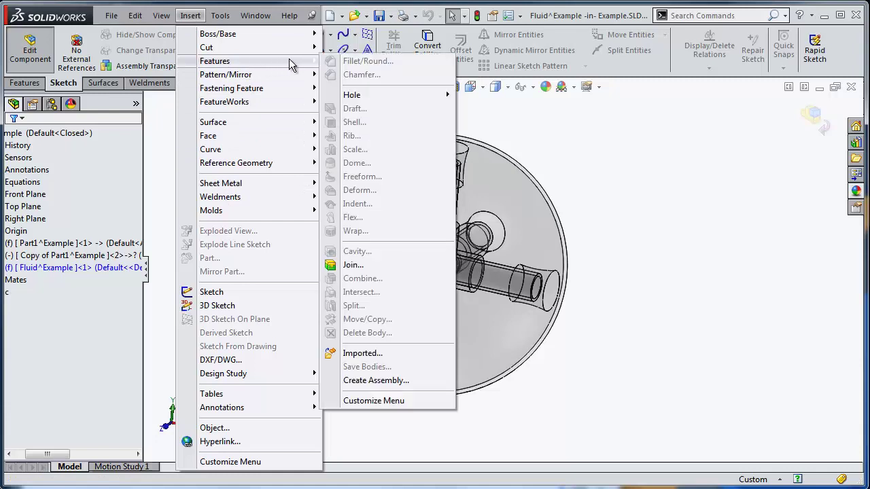
click(370, 266)
drag(276, 120, 634, 426)
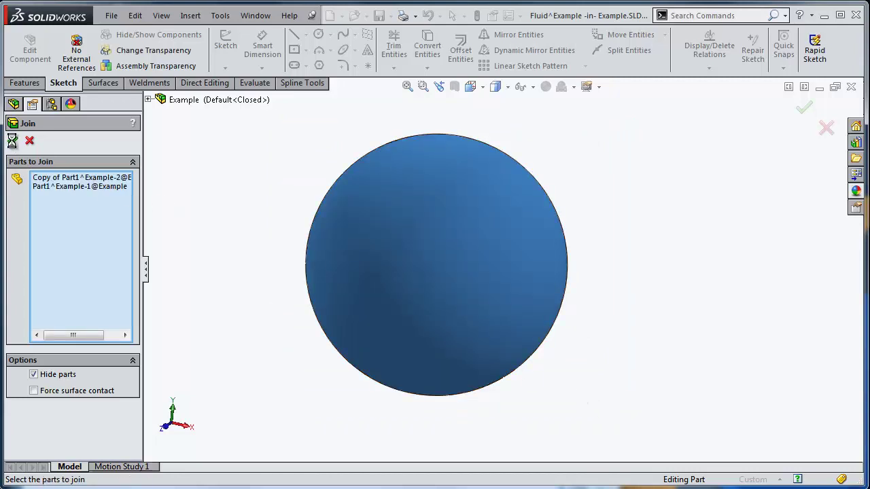
Accept the Join, retrying with Force surface contact after the zero-thickness error
click(12, 141)
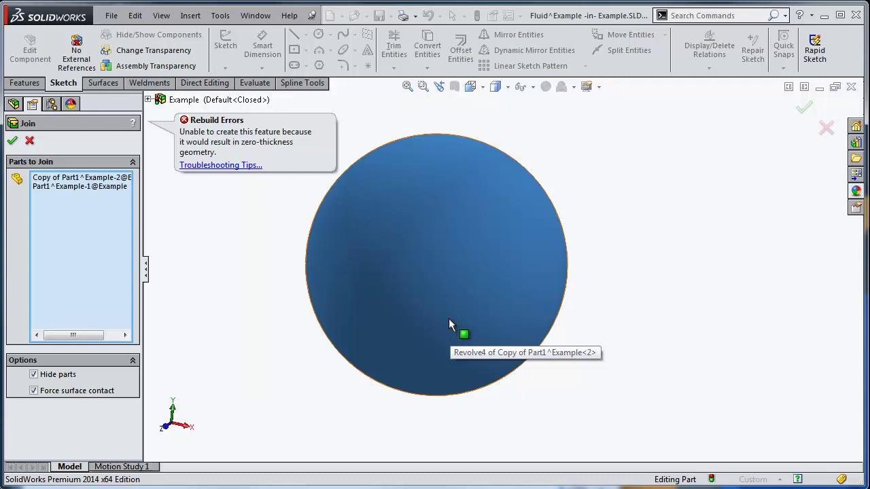
click(12, 142)
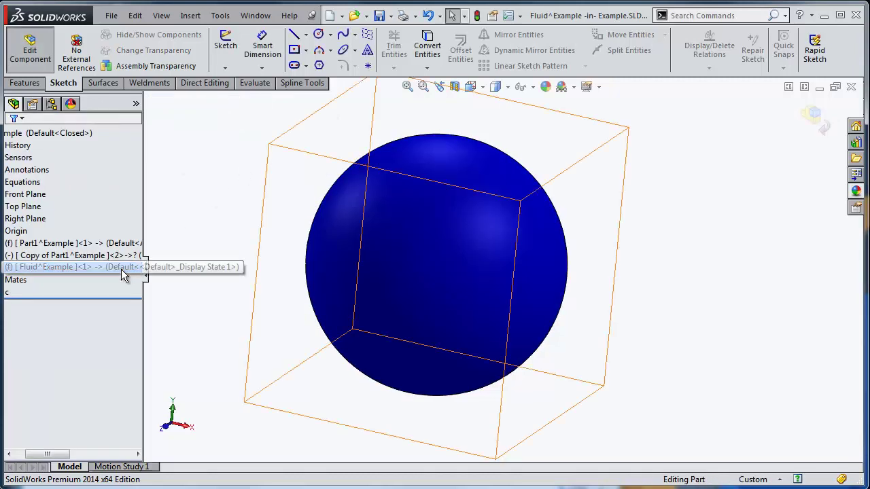
Open the Fluid part in its own window and fit the sphere to the view
right_click(119, 269)
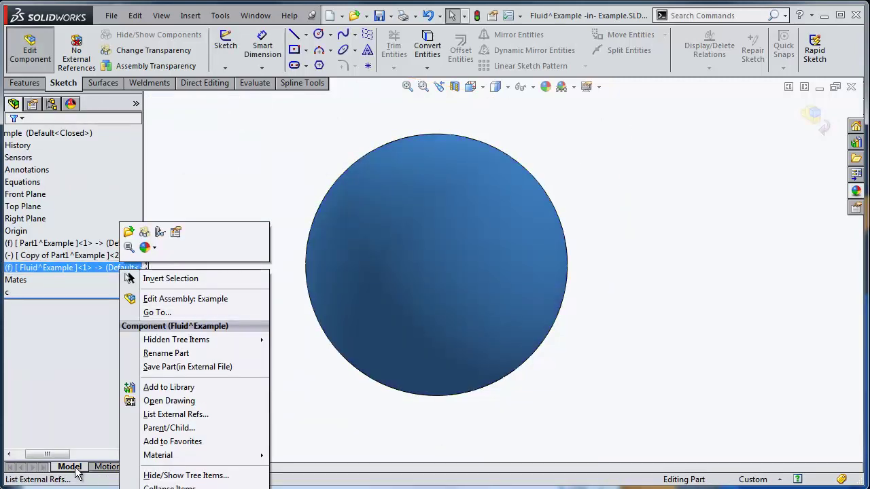
click(42, 456)
click(19, 457)
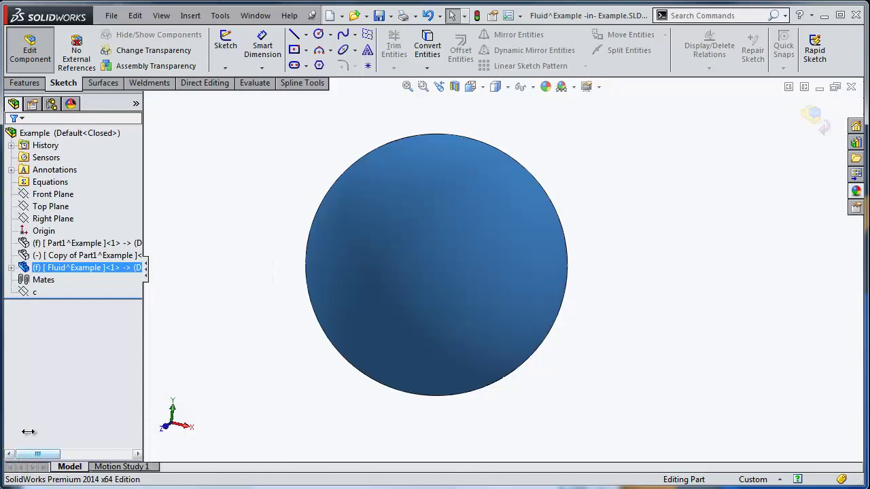
right_click(49, 270)
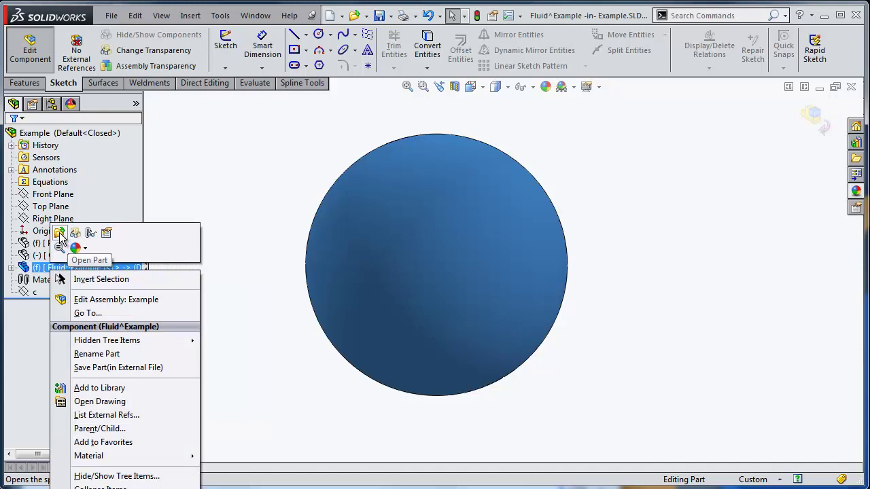
click(59, 235)
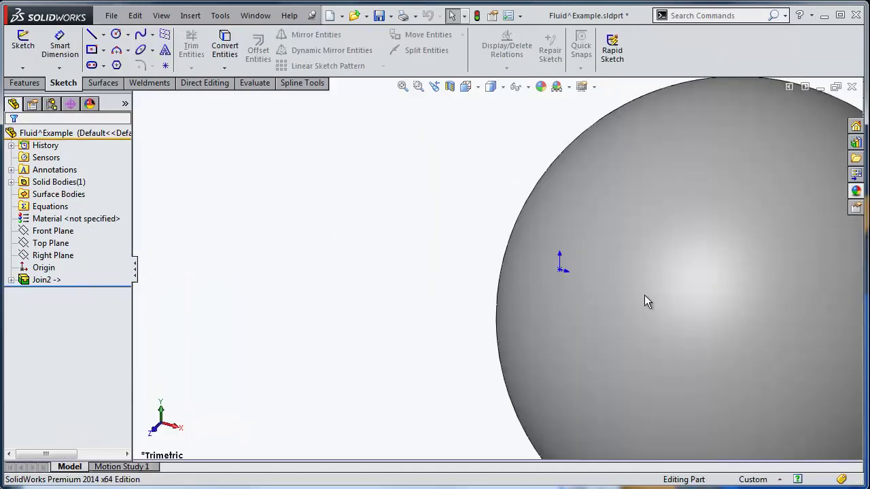
key(f)
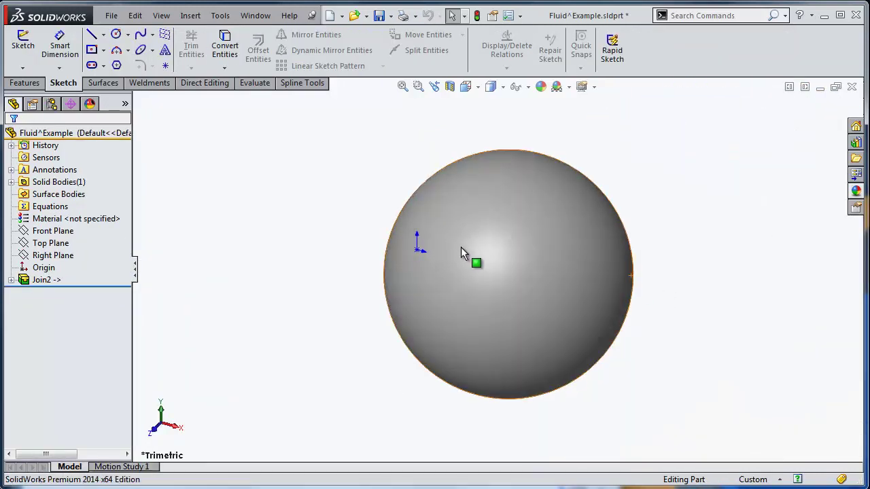
Section the Fluid part and inspect the Join2 body's internal cylinder faces from several angles
click(450, 86)
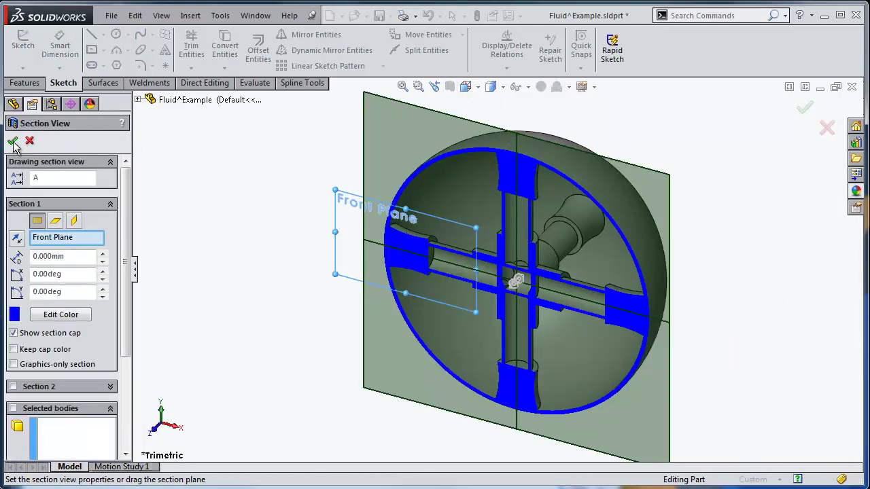
click(12, 141)
mouse_move(190, 198)
middle_down()
mouse_move(792, 404)
mouse_move(687, 332)
mouse_move(730, 212)
mouse_move(724, 217)
middle_up()
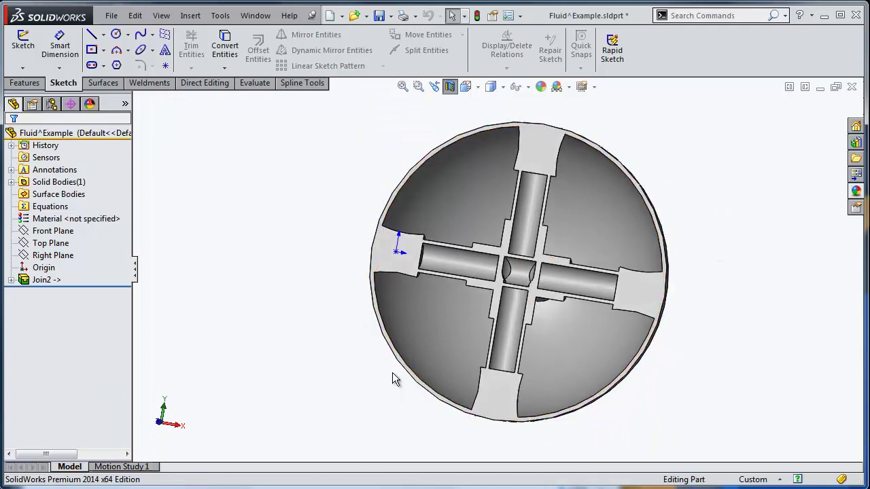
click(444, 347)
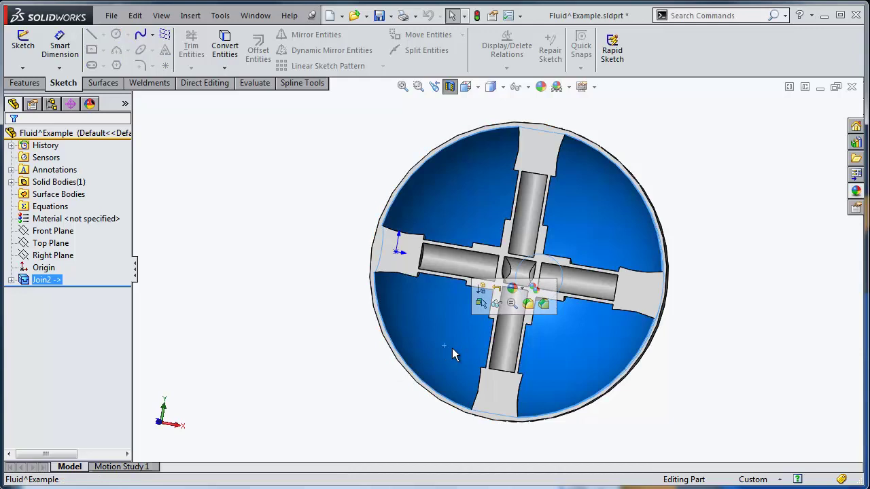
click(465, 264)
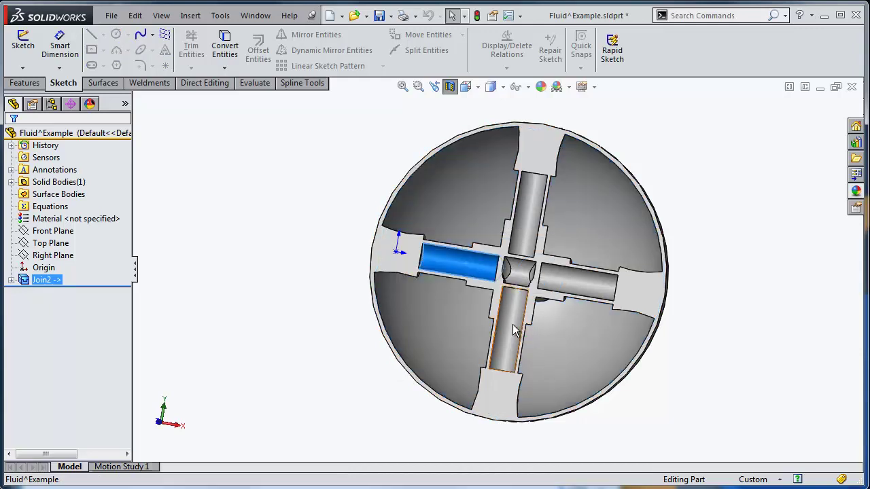
click(513, 324)
click(518, 271)
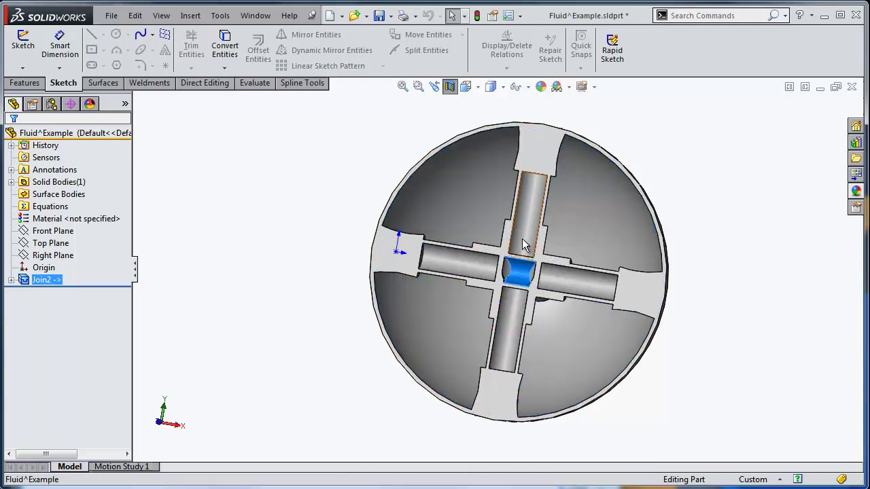
click(525, 233)
click(570, 288)
middle_drag(690, 428, 625, 251)
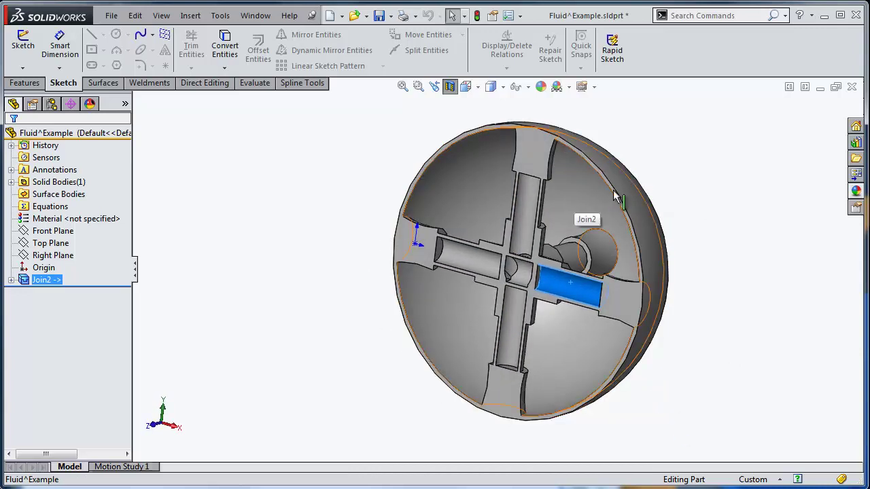
With the section cut off, set up an Intersect using the Join2 body and Front Plane
click(449, 86)
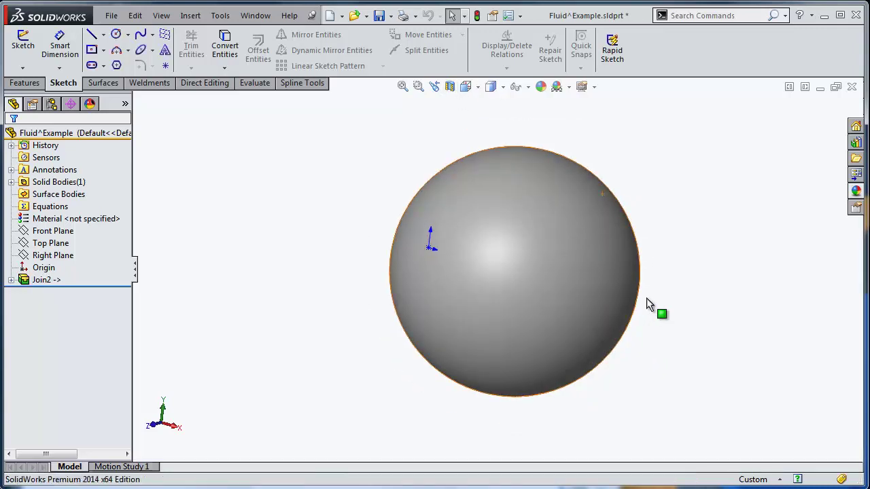
click(30, 84)
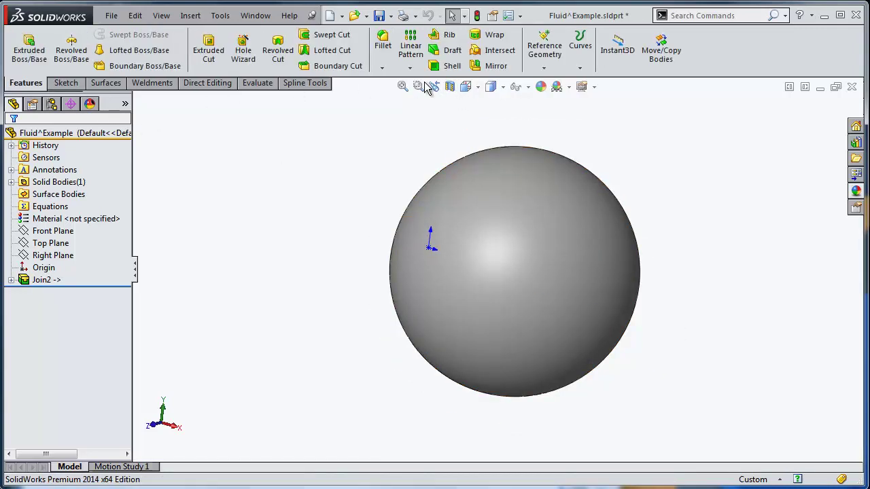
click(498, 52)
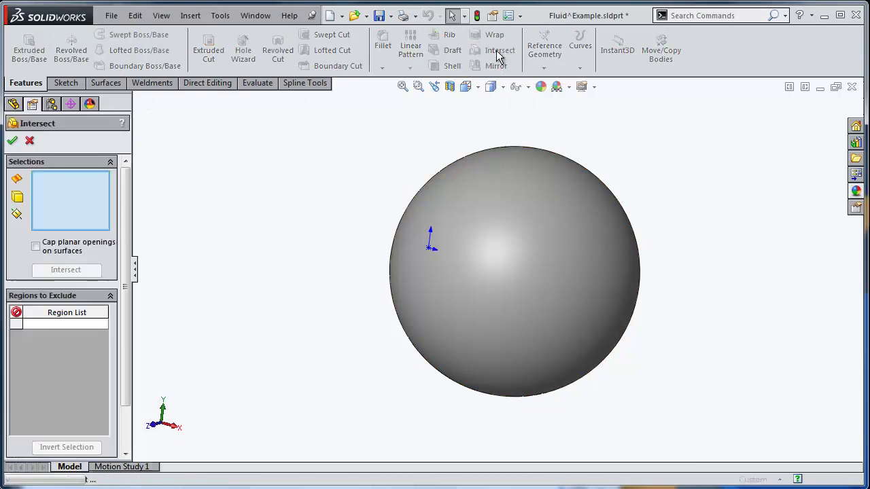
click(565, 204)
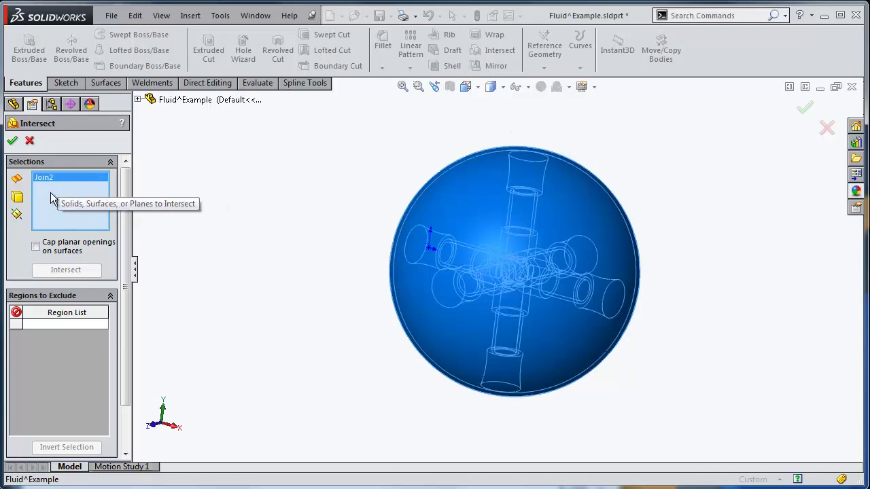
click(136, 100)
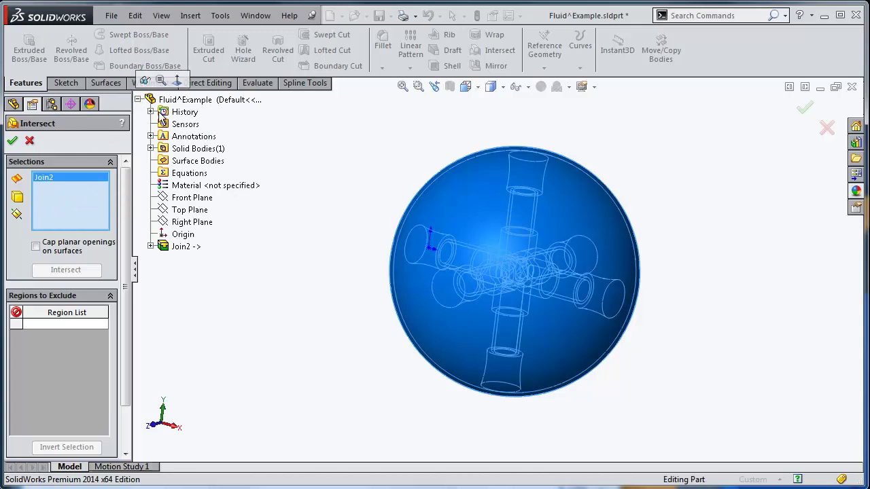
click(178, 198)
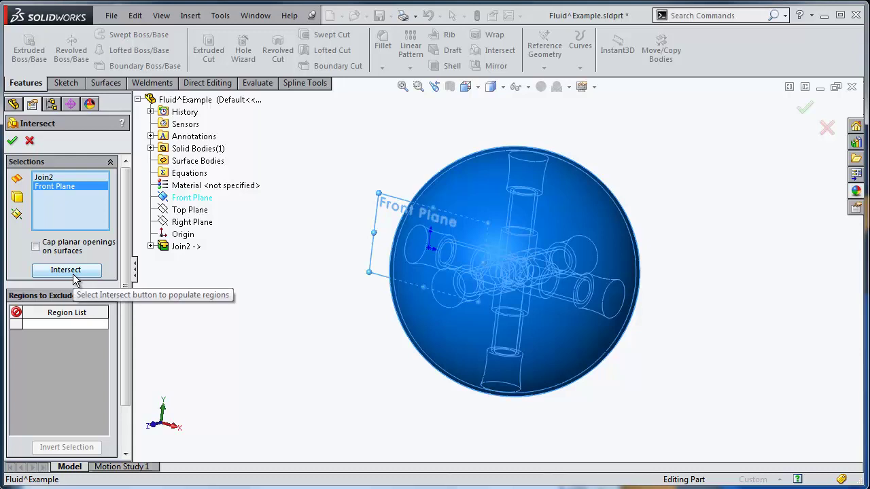
Calculate the intersection to list Region 1 through Region 12 as exclusion candidates
click(66, 270)
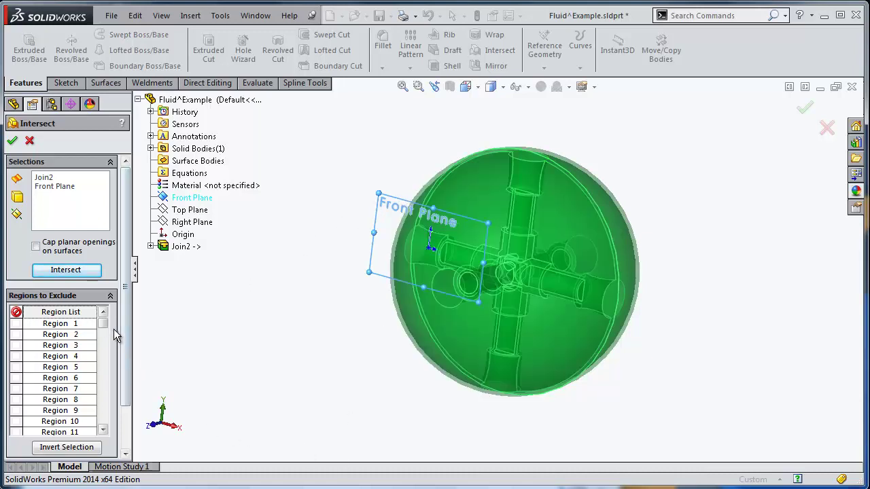
mouse_move(101, 324)
mouse_down()
mouse_move(105, 418)
mouse_move(104, 317)
mouse_up()
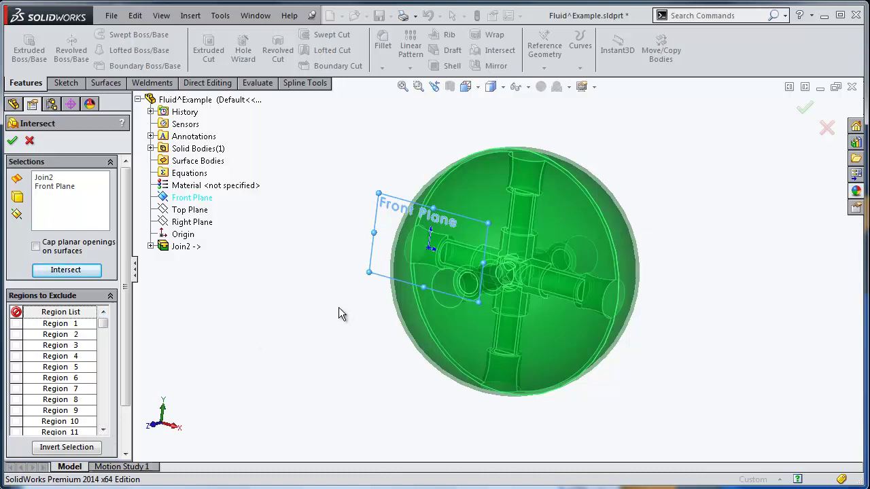
Exclude all regions, highlighting Regions 1 through 12 one by one to identify them
click(78, 443)
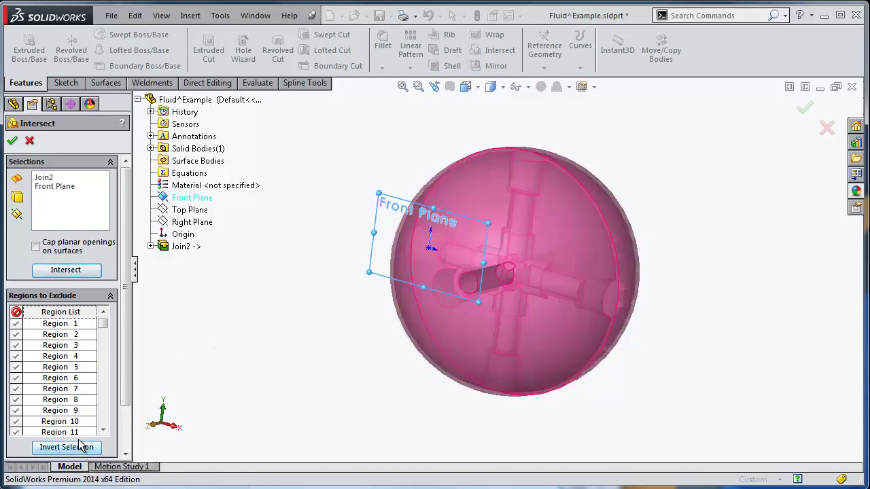
click(64, 324)
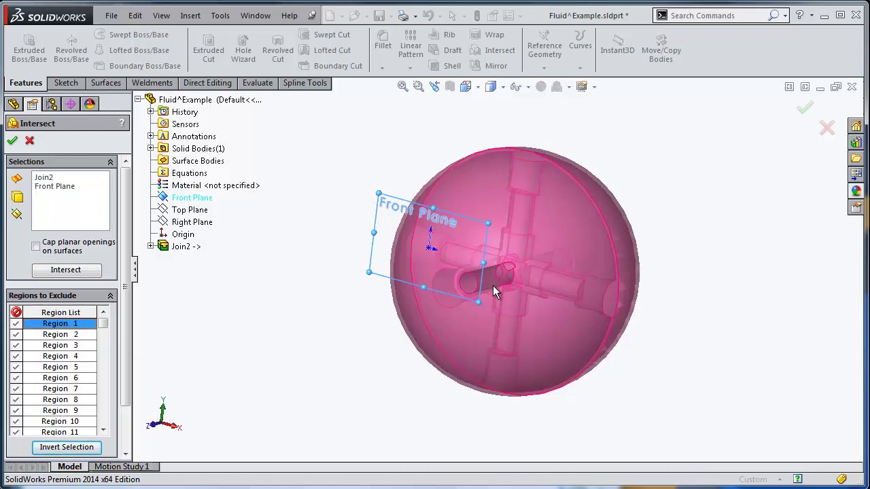
click(68, 334)
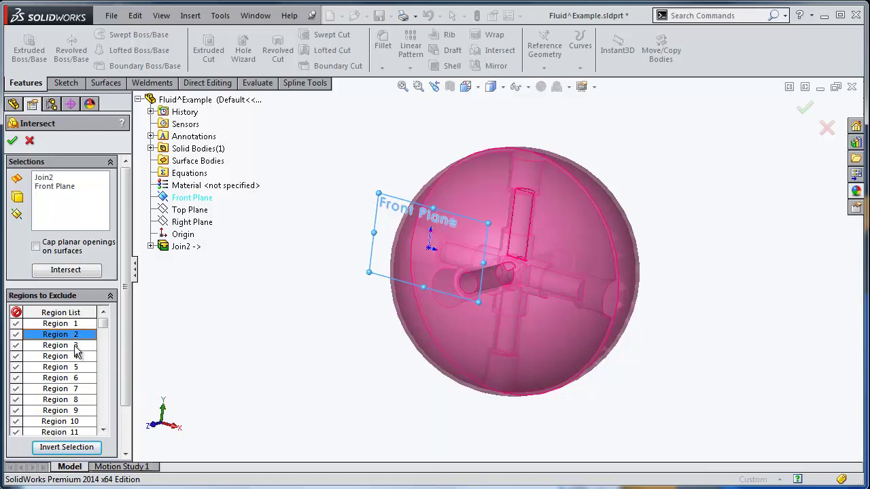
click(76, 347)
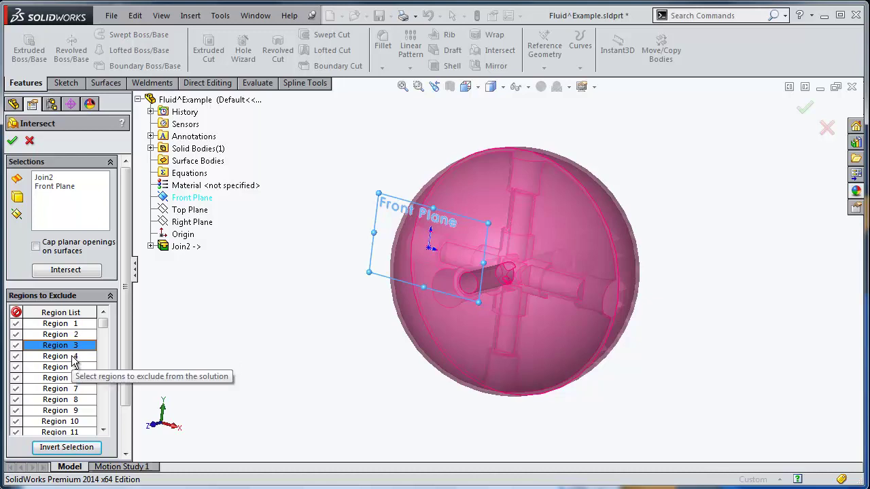
click(72, 357)
click(72, 368)
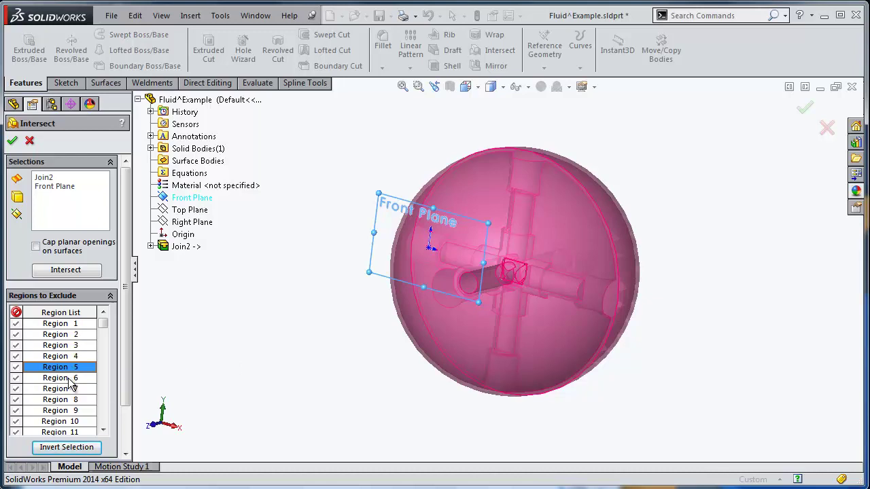
click(72, 379)
click(72, 394)
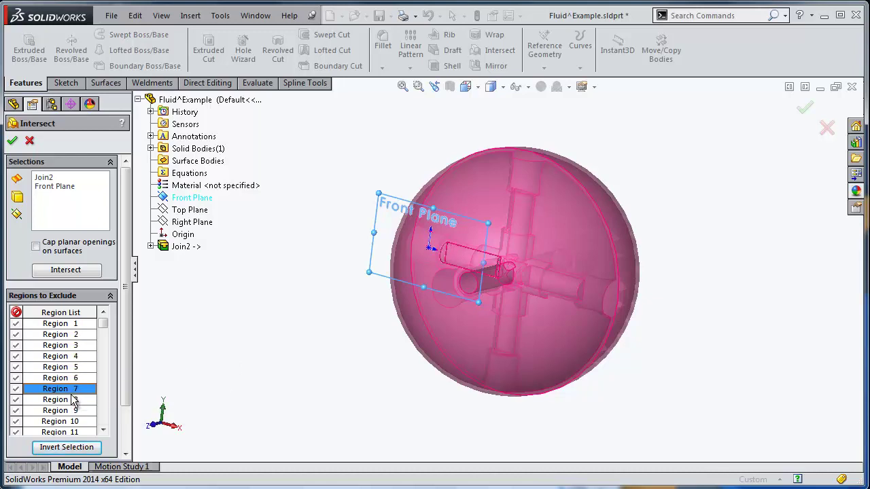
click(74, 400)
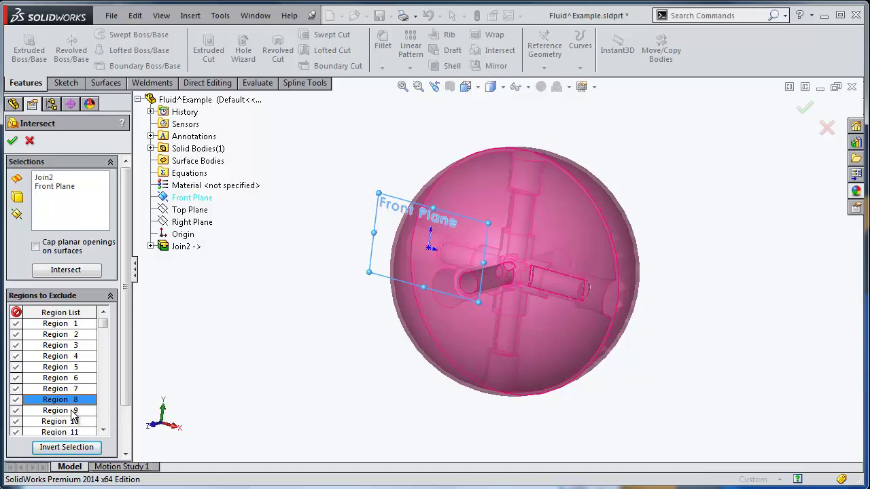
click(74, 411)
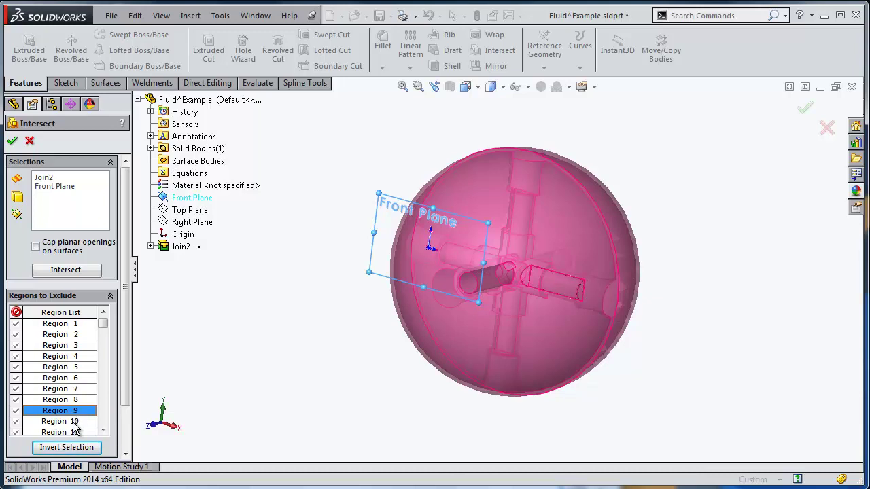
click(75, 422)
click(76, 432)
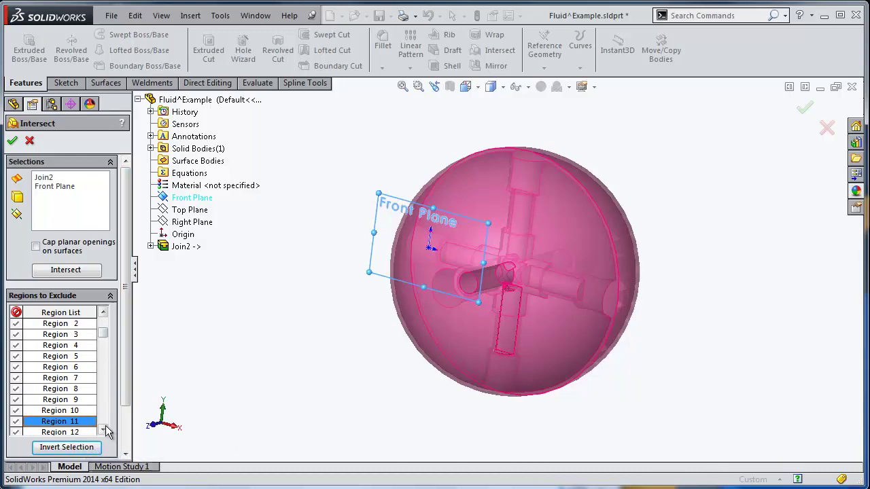
click(104, 430)
click(103, 429)
click(103, 429)
click(103, 429)
click(103, 429)
click(103, 429)
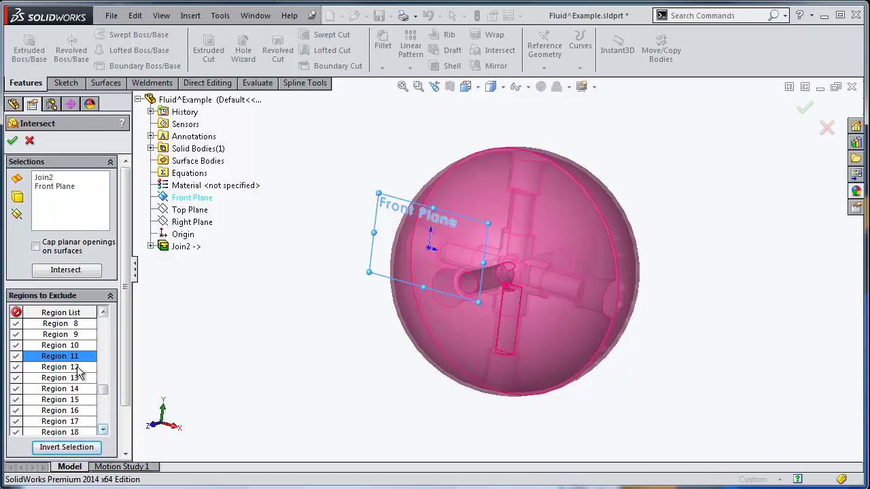
click(78, 369)
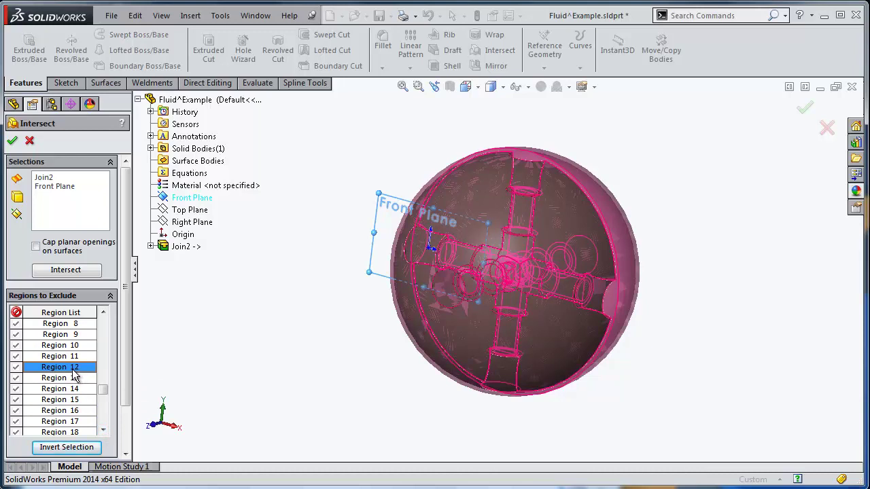
Keep Regions 12 and 13 and create Intersect1 as the fluid body
click(15, 367)
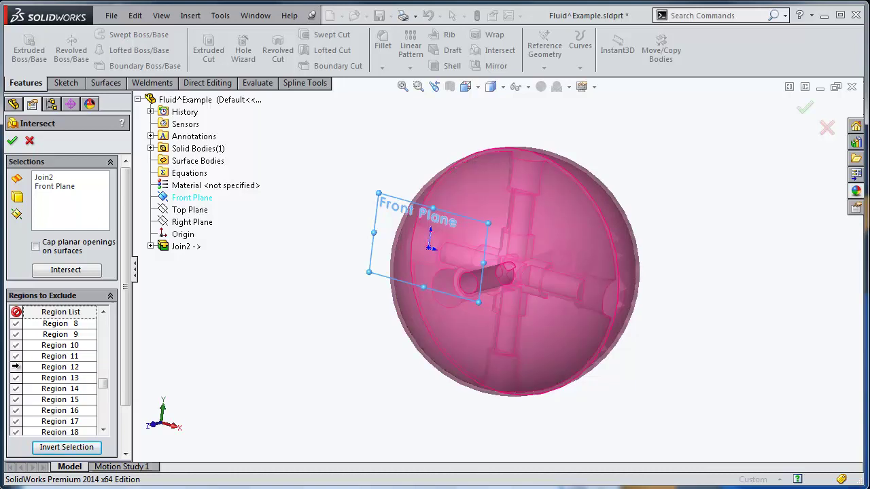
click(51, 380)
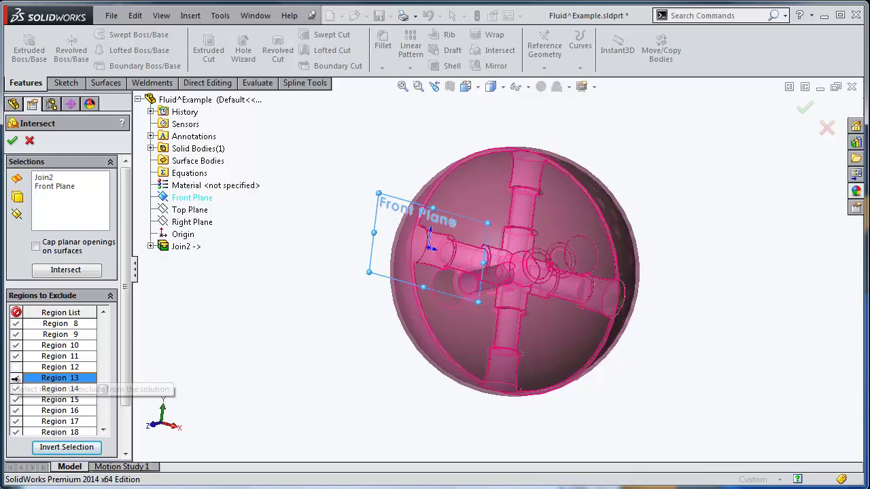
click(15, 378)
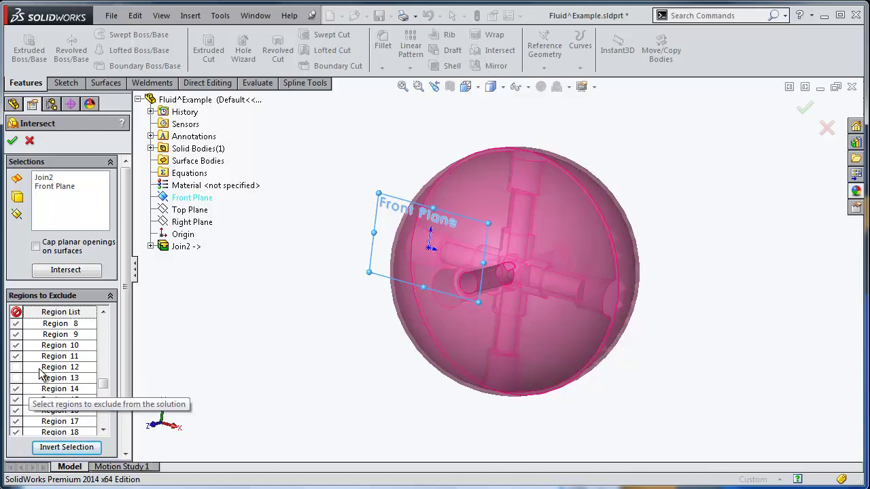
click(15, 140)
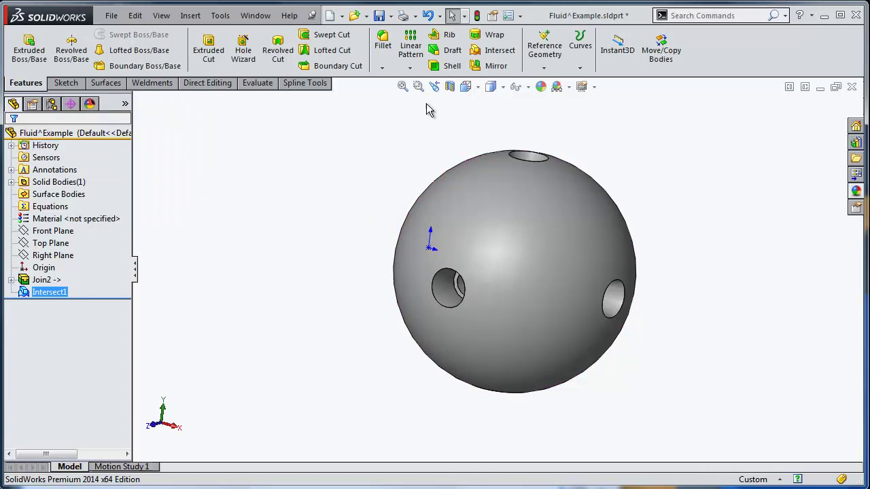
Check Intersect1 with a Front Plane section, then switch back to the Example assembly
click(449, 86)
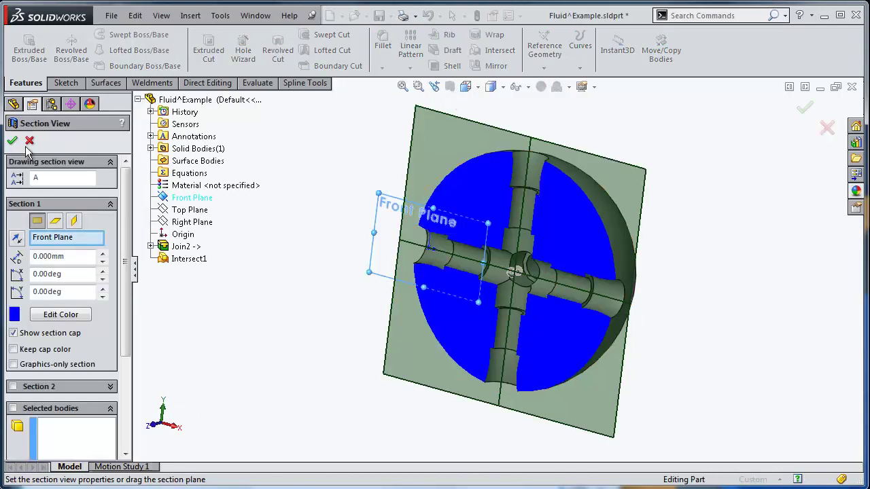
click(13, 141)
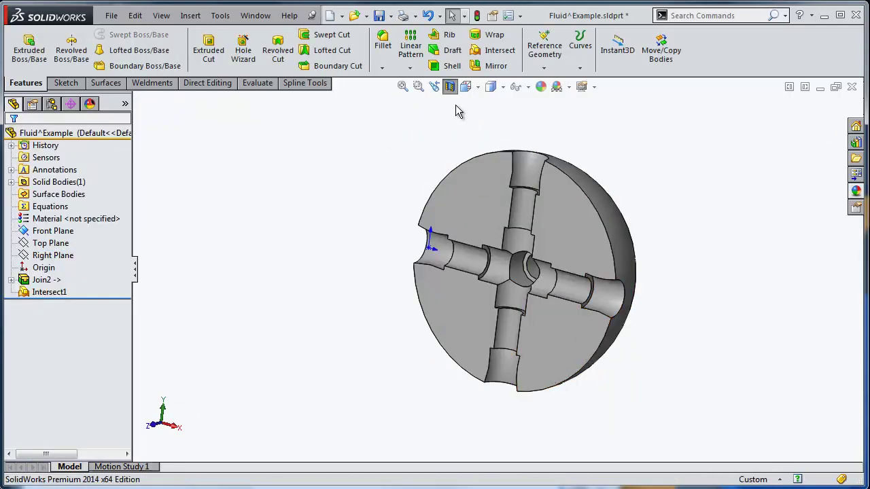
click(449, 86)
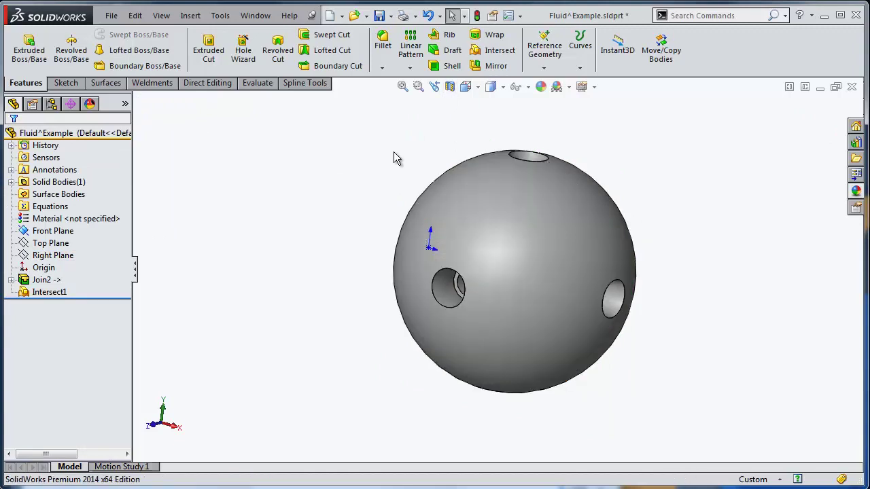
key(ctrl+Tab)
Rebuild the assembly and show the two hidden sphere components again
click(110, 61)
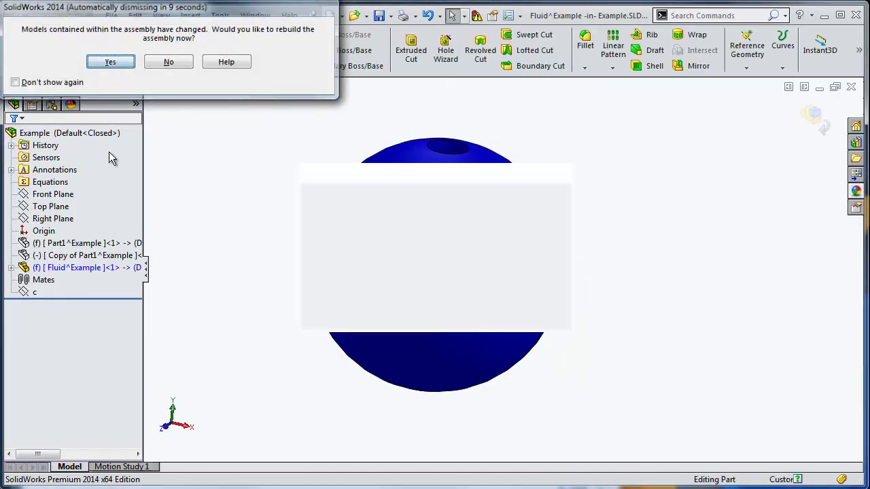
click(464, 16)
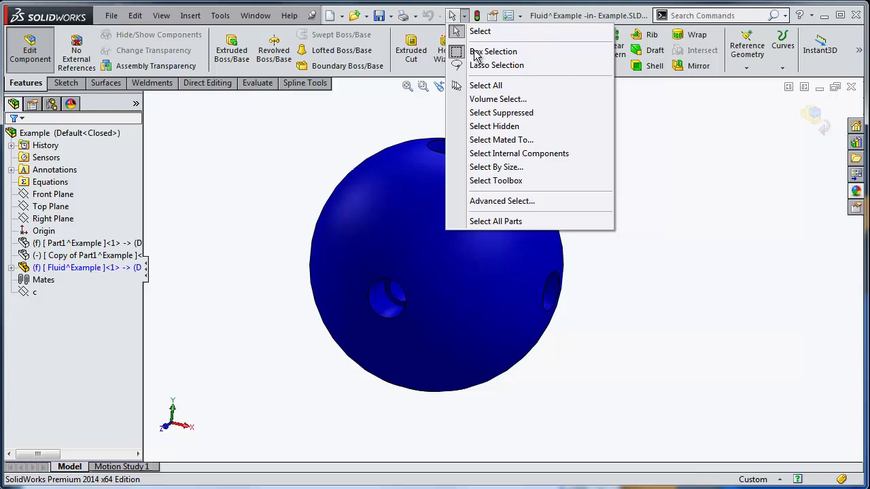
click(523, 127)
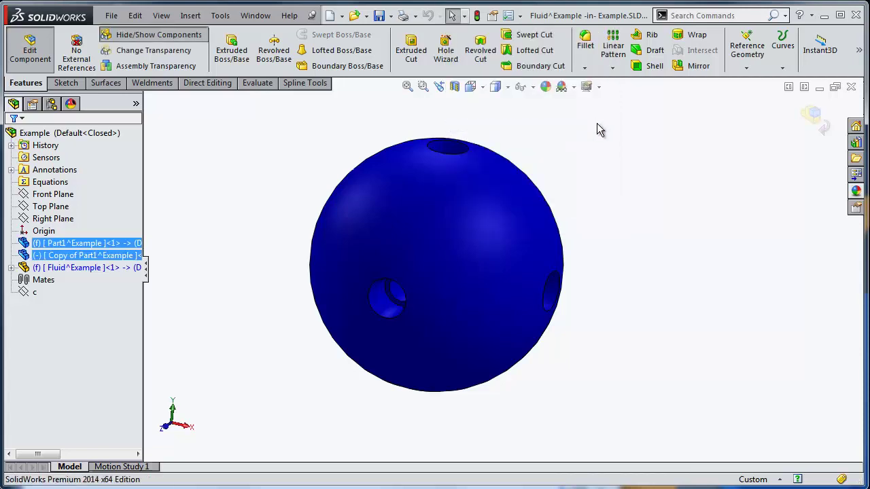
right_click(597, 125)
click(656, 282)
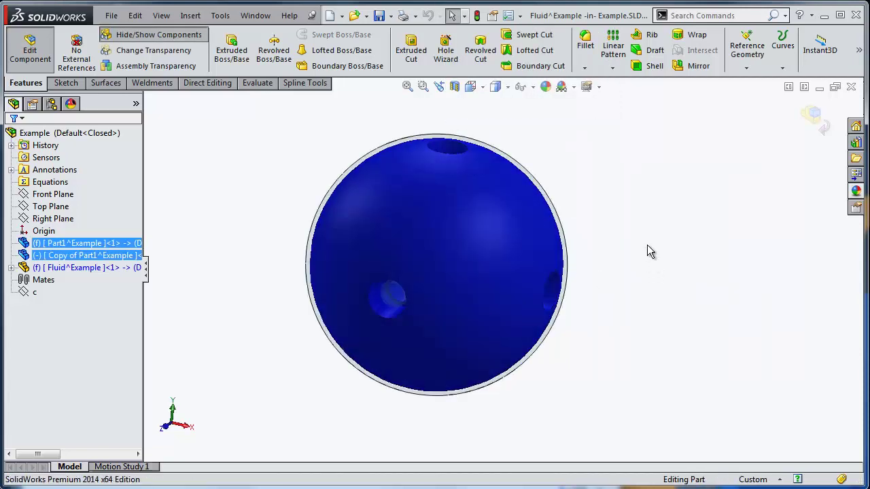
Preview the assembly sectioned along the Front Plane, then leave Fluid part editing
click(641, 237)
click(454, 87)
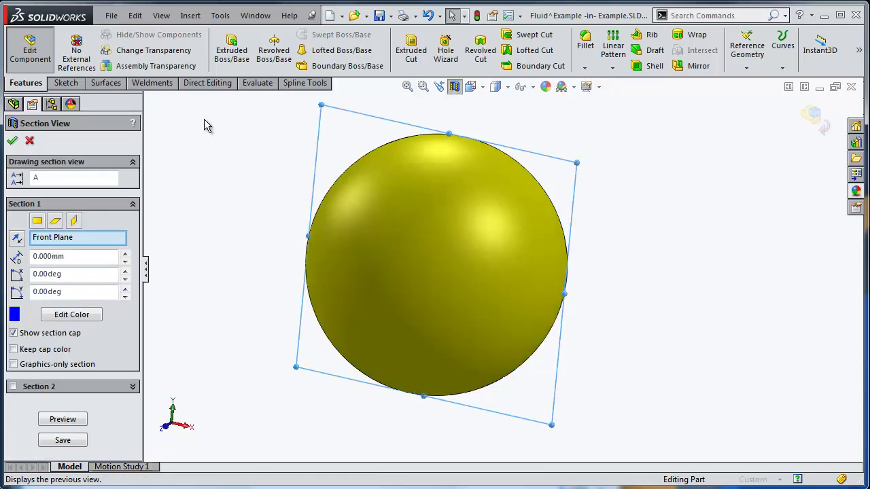
click(13, 141)
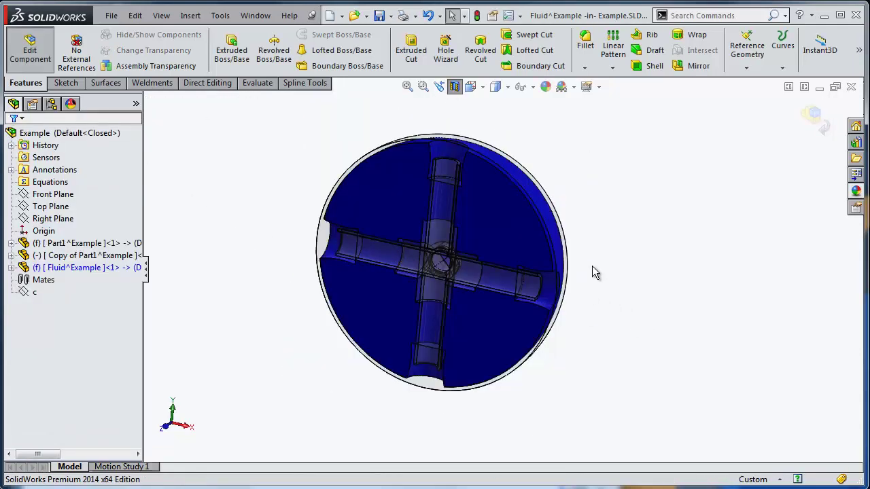
middle_drag(592, 272, 503, 123)
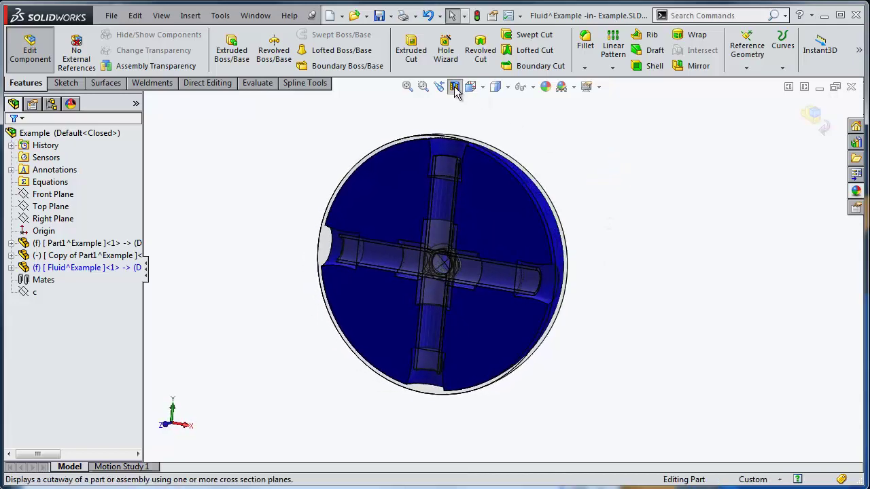
click(455, 92)
click(136, 103)
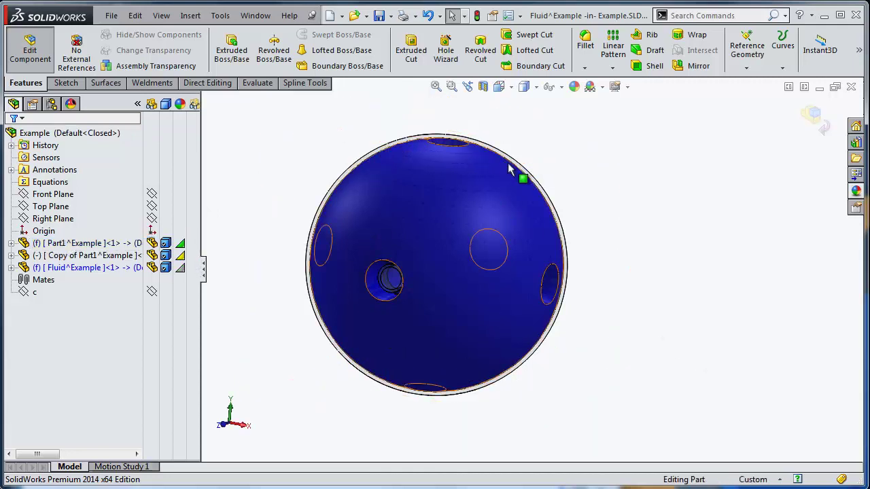
click(815, 120)
Section the whole assembly along the Front Plane, zoom to inspect the cut, and list open documents
click(483, 86)
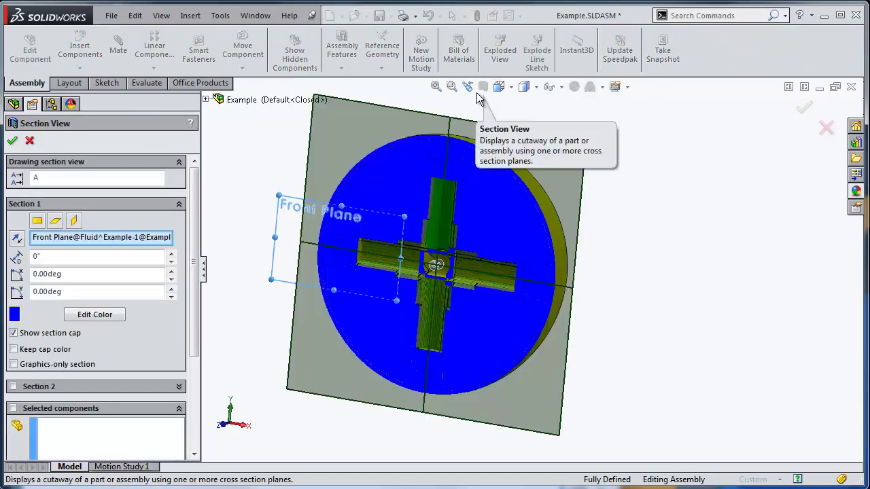
click(12, 140)
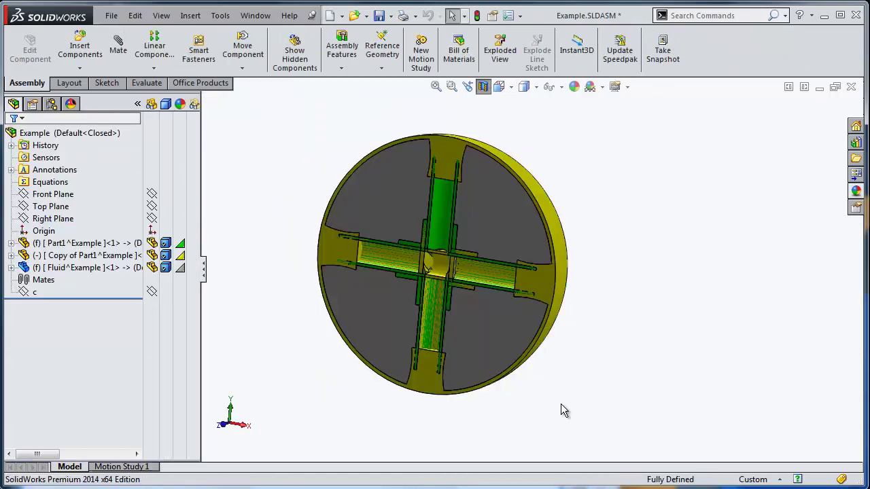
scroll(520, 249, down, 5)
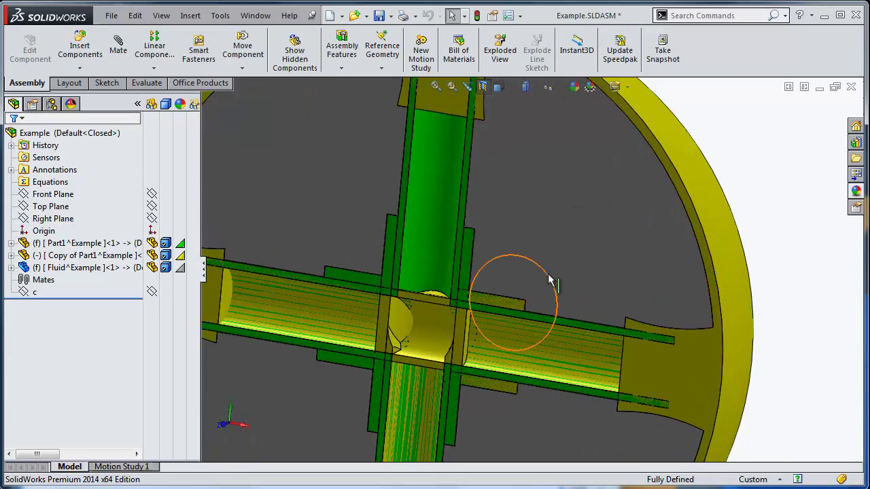
scroll(540, 270, up, 2)
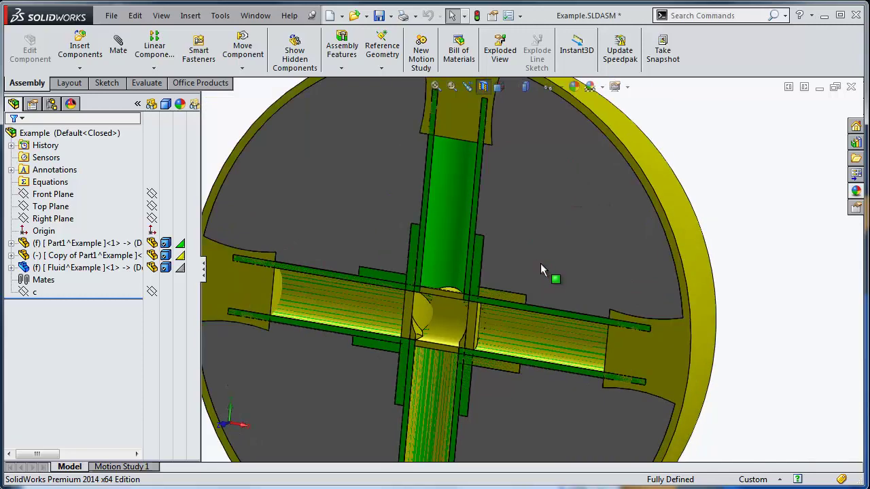
scroll(540, 268, up, 4)
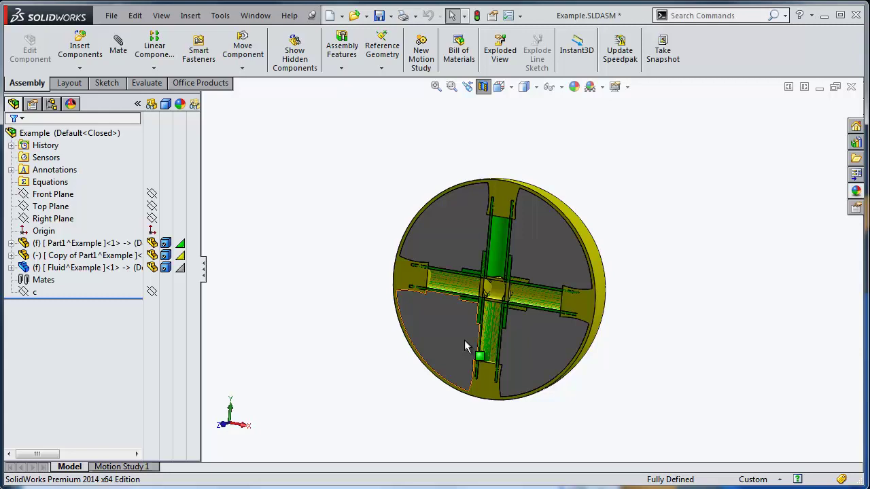
key(ctrl+Tab)
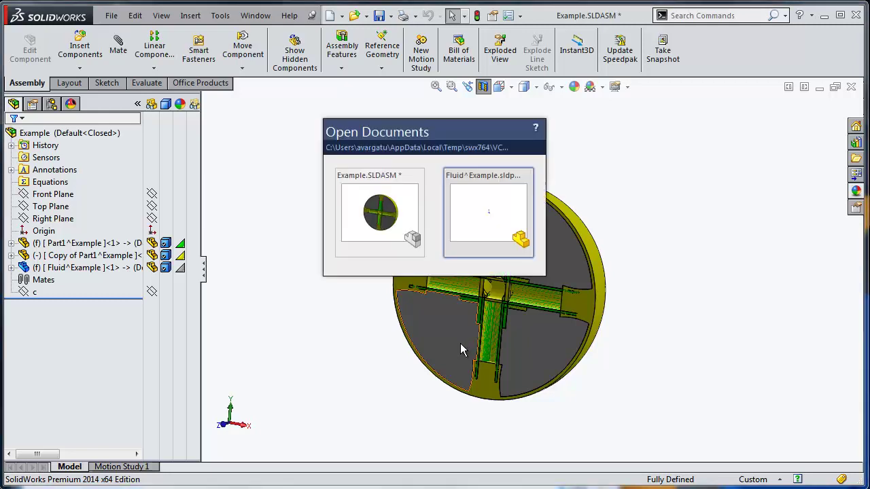
In Fluid^Example, edit Intersect1 so only Regions 20 and 17 are excluded
click(495, 212)
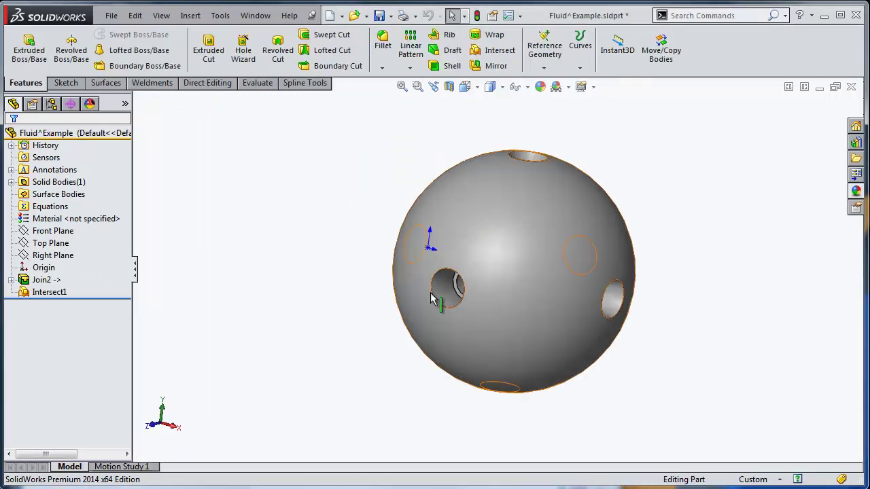
click(51, 292)
right_click(50, 292)
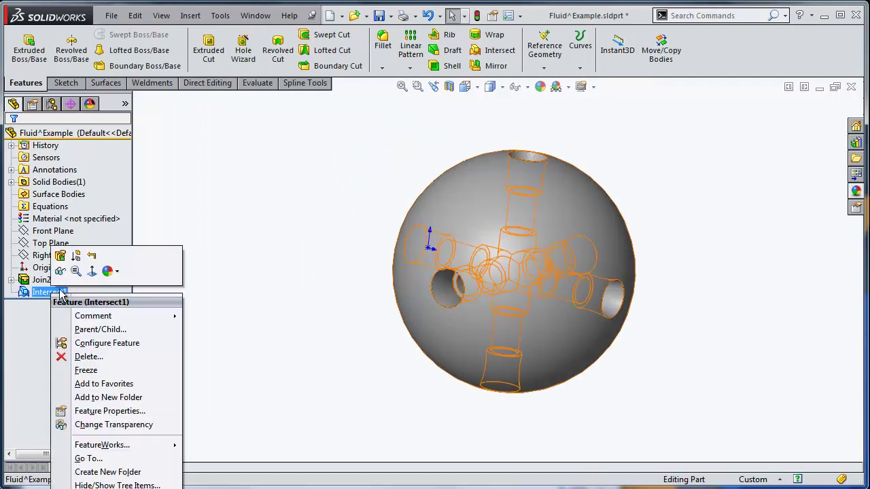
click(63, 258)
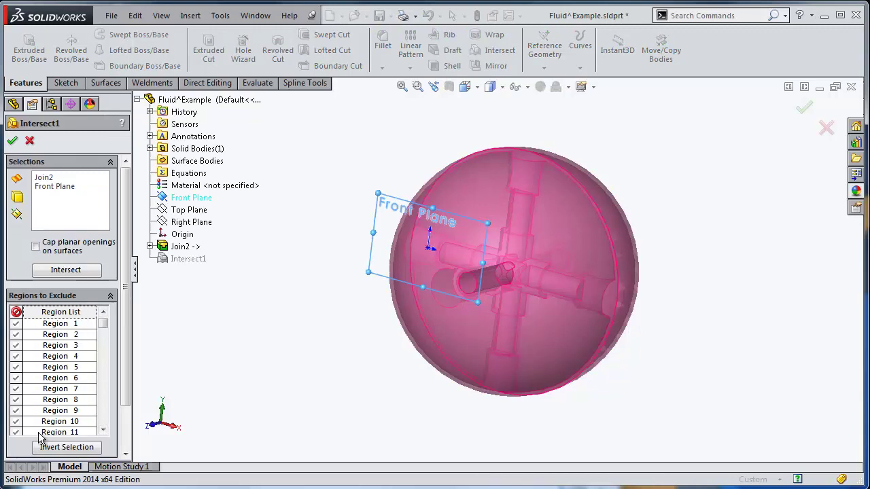
click(16, 312)
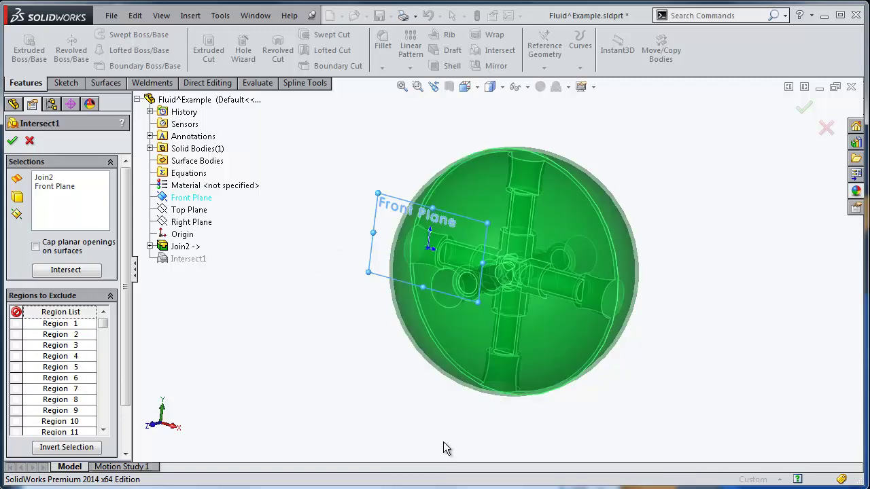
click(574, 231)
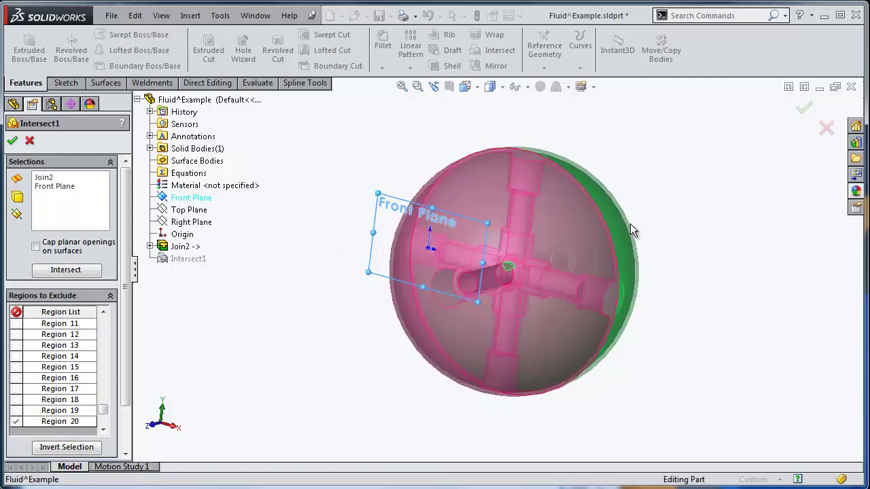
click(626, 231)
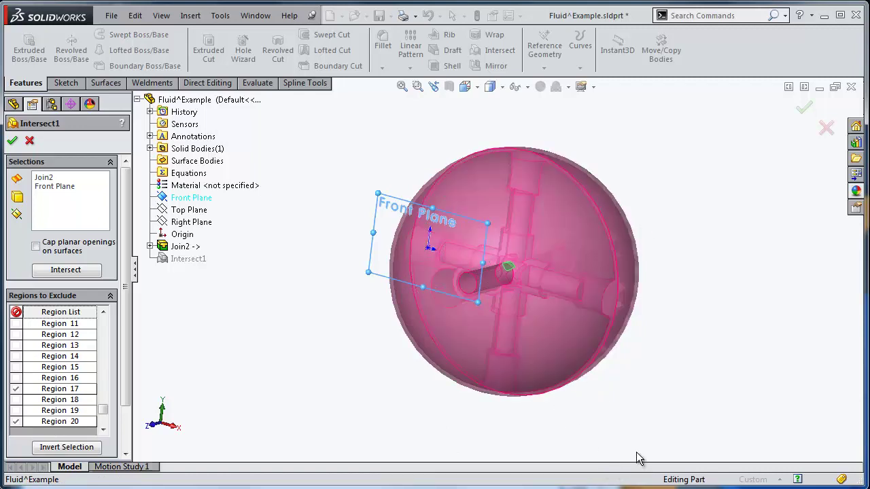
click(12, 140)
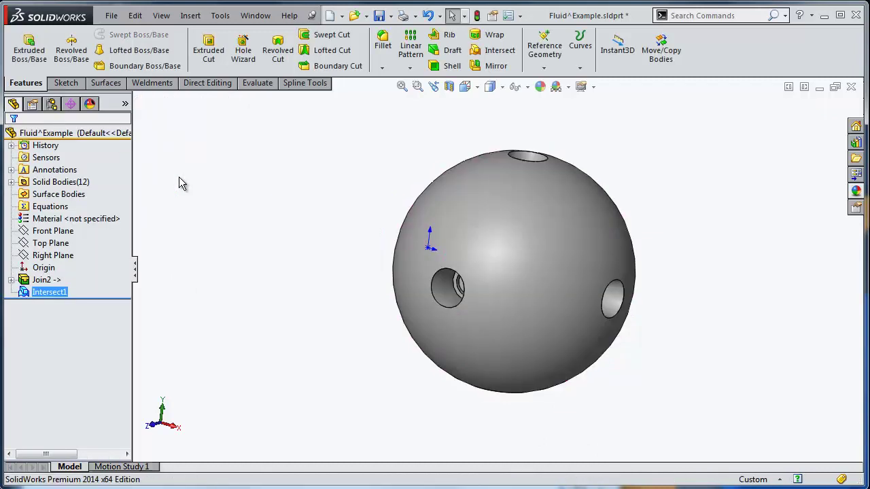
Expand the Solid Bodies folder and locate Intersect1[4] on the model
click(11, 182)
click(66, 330)
click(71, 231)
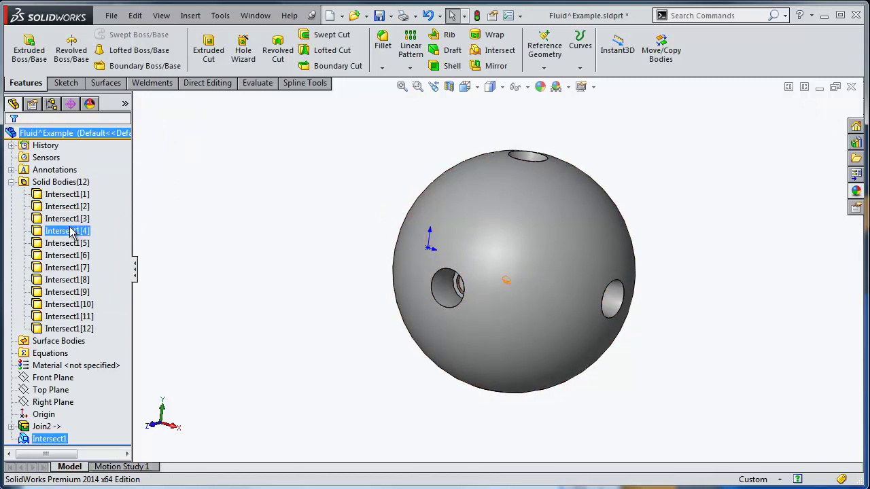
click(359, 246)
middle_drag(359, 246, 297, 253)
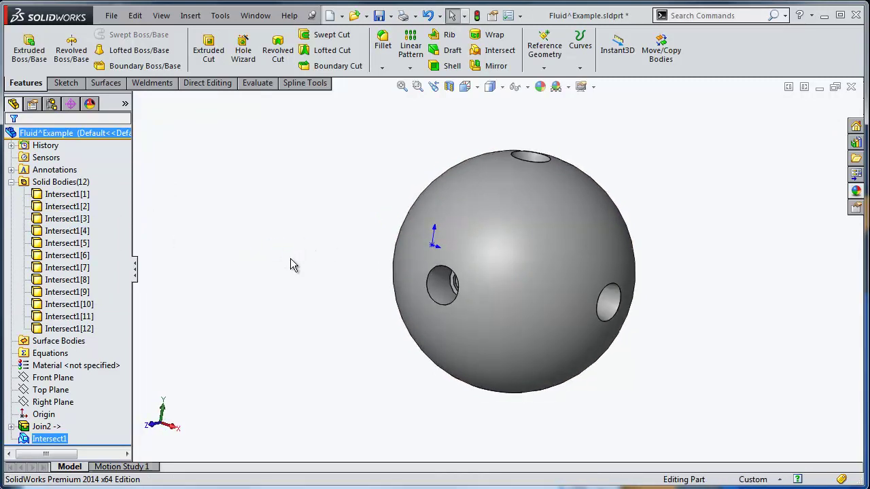
Re-edit Intersect1 with Merge result turned off, producing 18 separate solid bodies
right_click(56, 443)
click(61, 401)
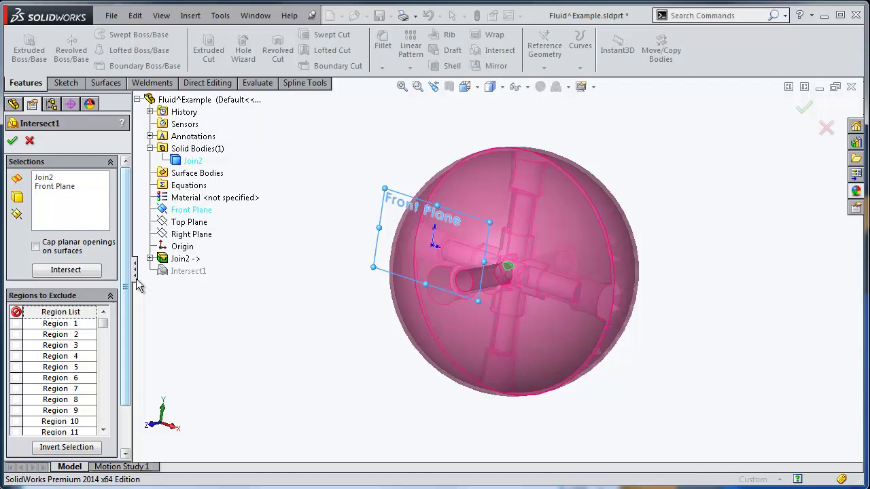
scroll(124, 303, down, 3)
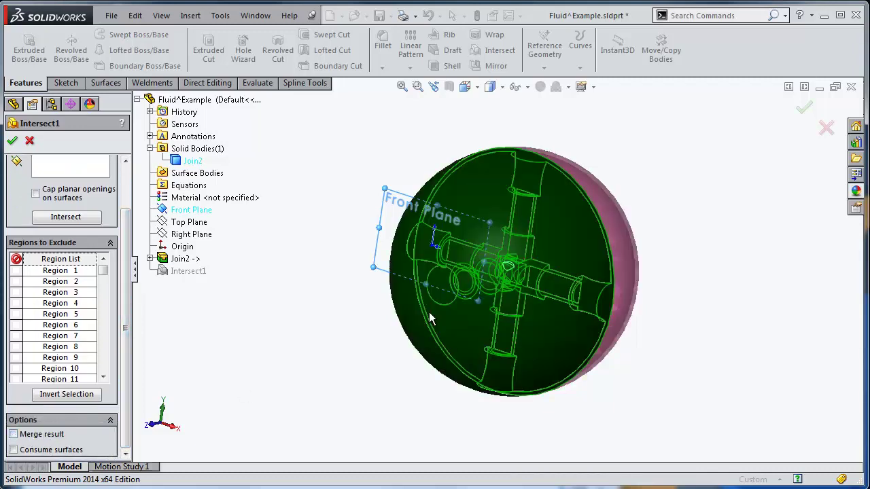
click(12, 140)
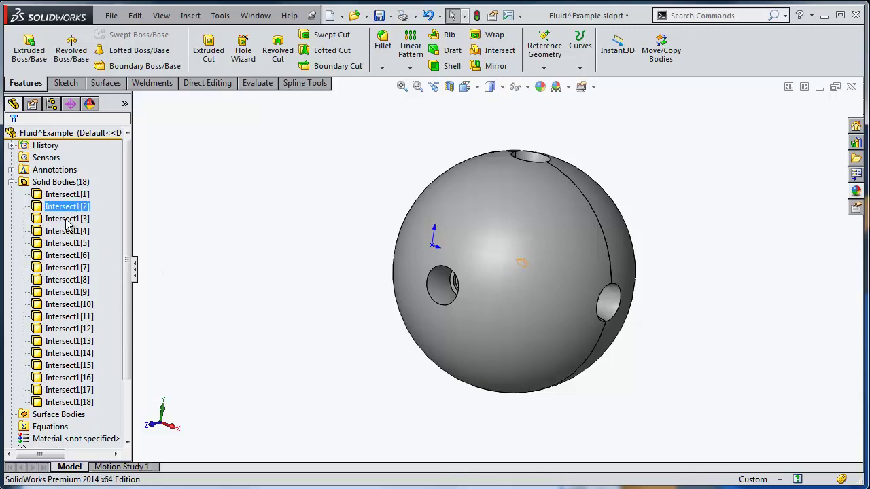
Check where bodies Intersect1[10] and Intersect1[12] sit on the model
click(71, 304)
click(74, 329)
click(660, 220)
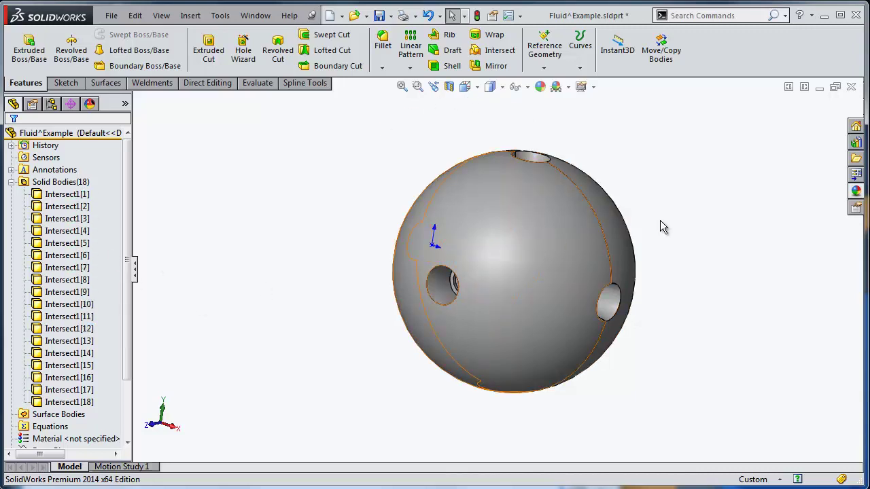
Hide the outer sphere bodies Intersect1[7] and Intersect1[8]
click(532, 208)
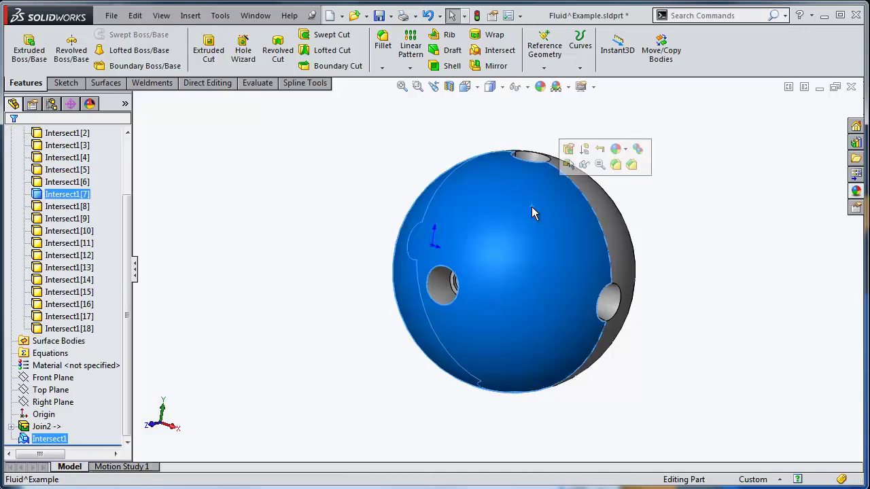
ctrl+click(614, 227)
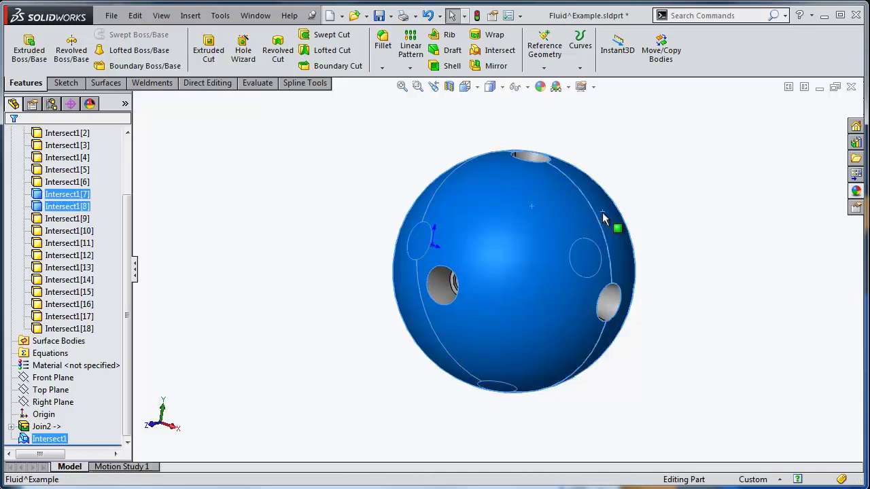
right_click(82, 207)
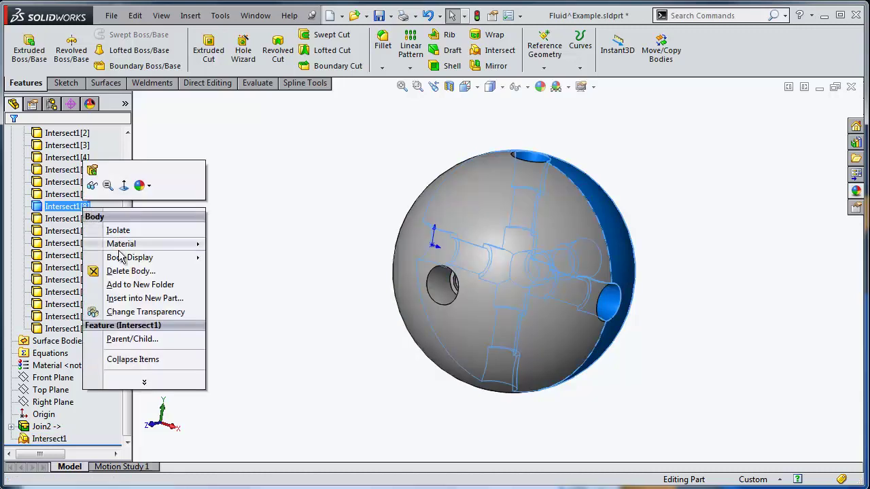
click(92, 185)
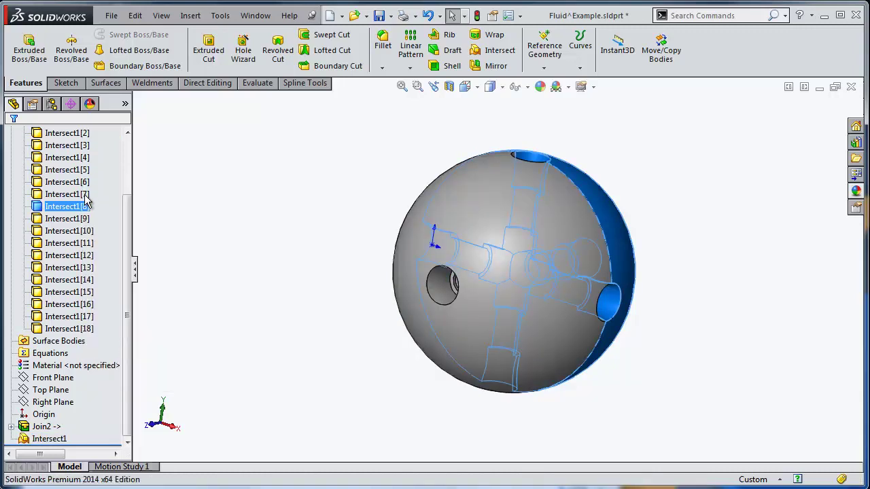
right_click(91, 194)
click(92, 172)
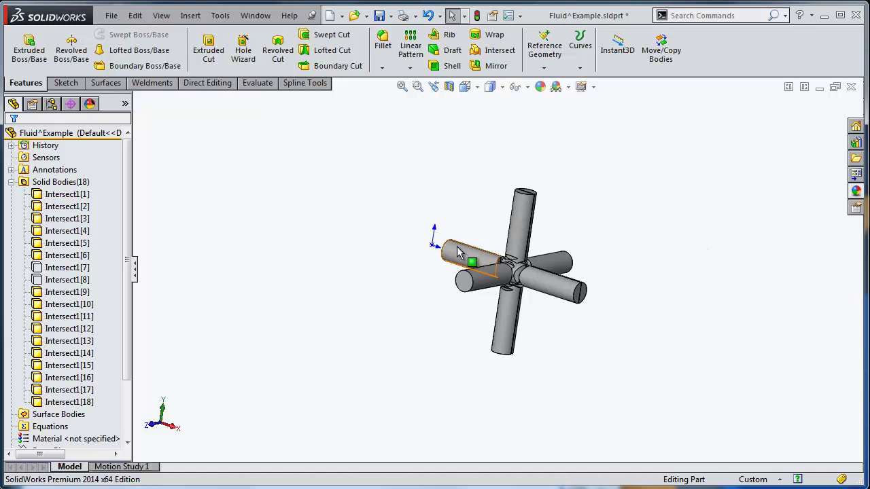
Delete all the internal cylinder bodies via a solid-body-filtered box selection, then select Intersect1[7] and [8]
key(F5)
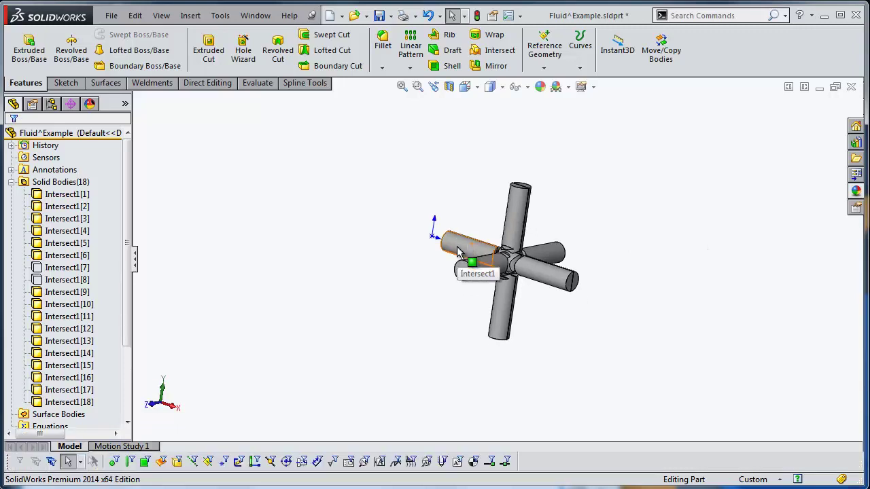
click(178, 465)
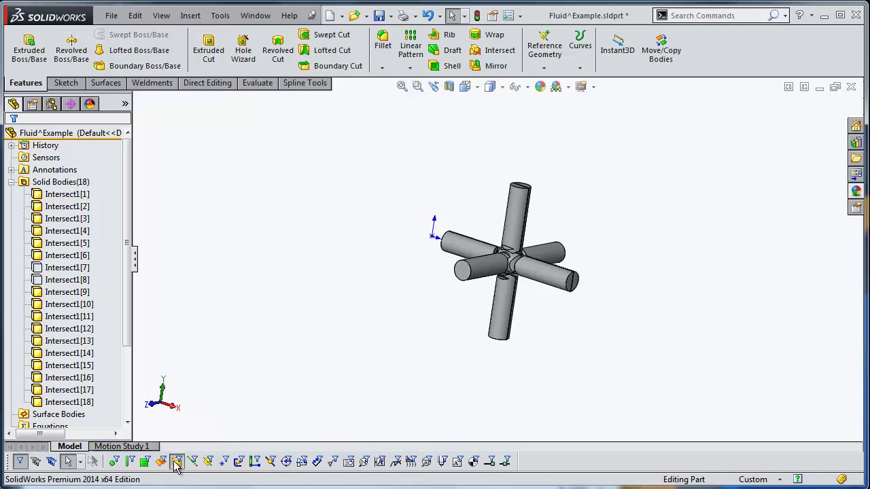
drag(390, 149, 662, 388)
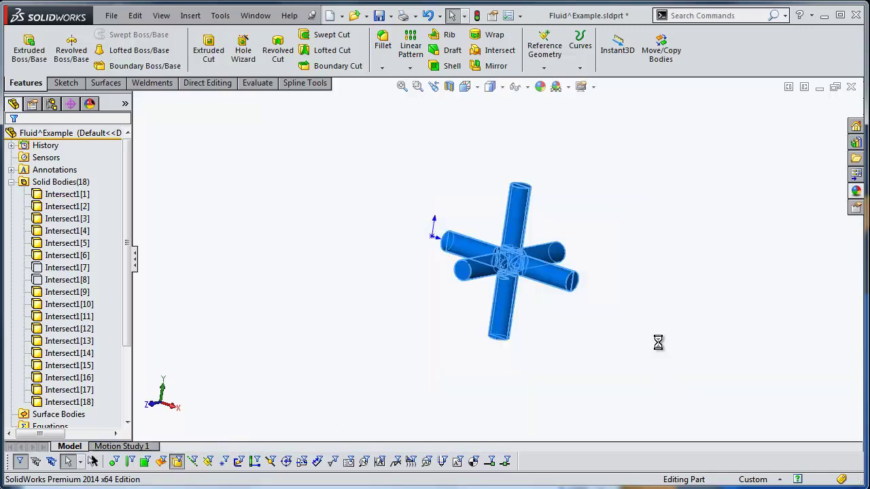
key(Delete)
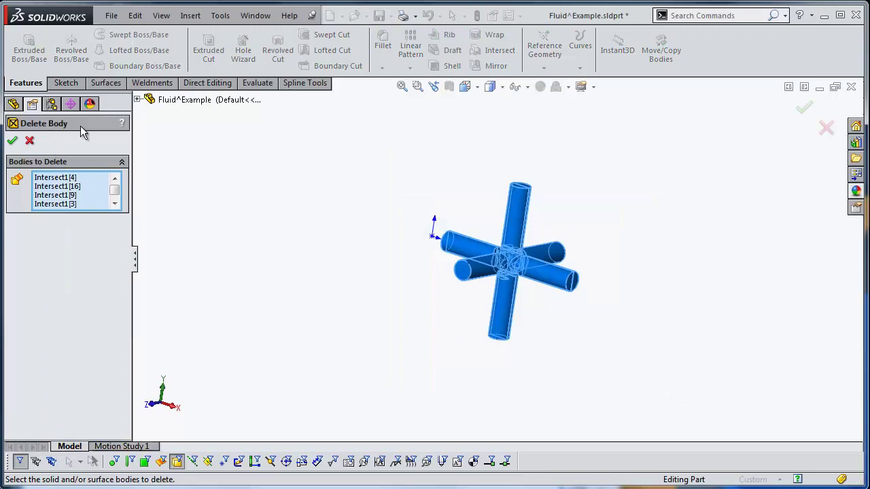
click(15, 139)
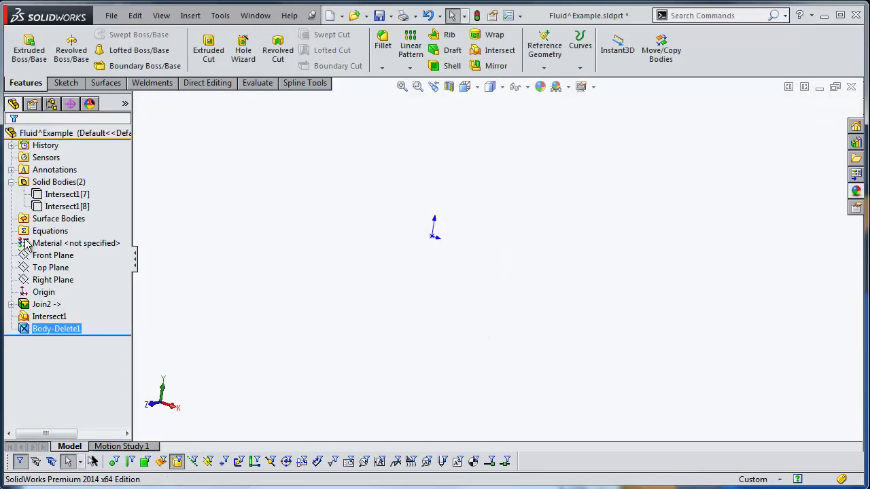
click(67, 195)
ctrl+click(67, 206)
Show Intersect1[7] and Intersect1[8] again and turn off the solid-body selection filter
right_click(76, 207)
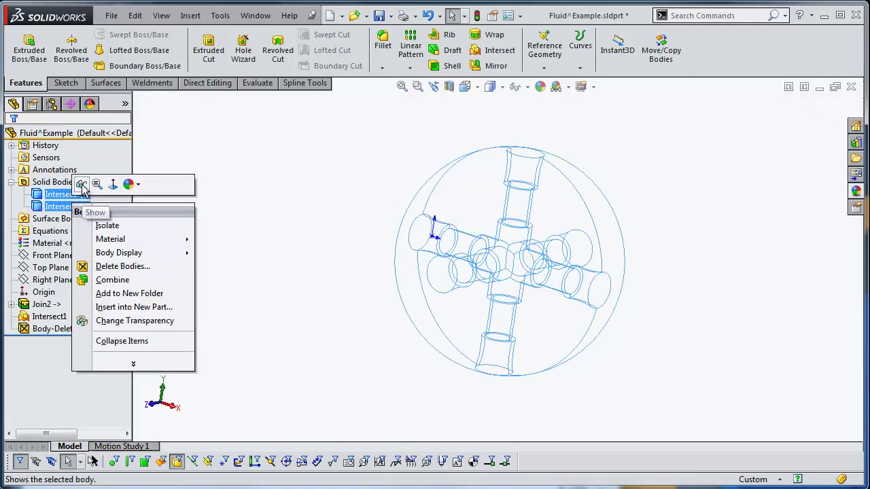
click(82, 213)
click(777, 331)
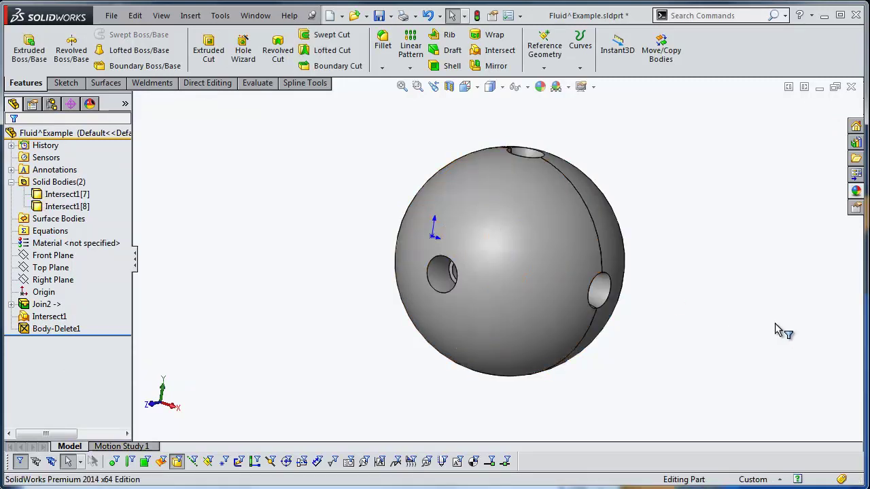
click(20, 461)
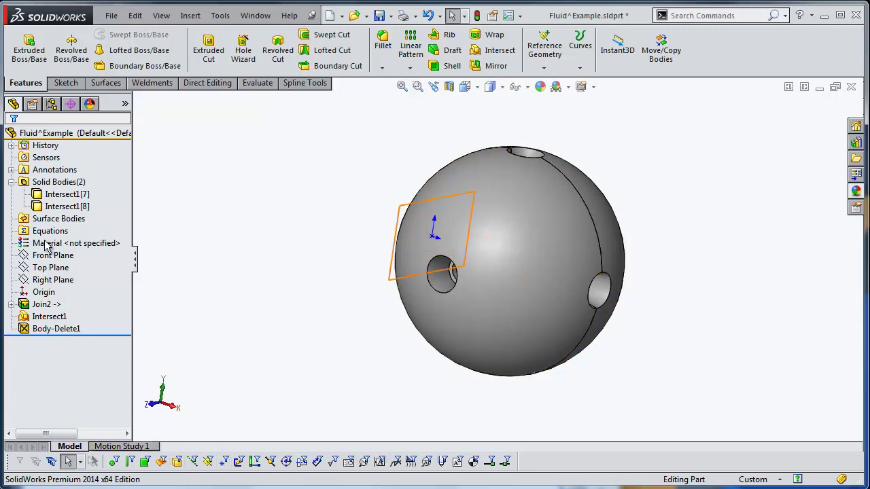
Combine Intersect1[7] and Intersect1[8] into one body with the Add operation
click(66, 194)
ctrl+click(66, 207)
right_click(67, 207)
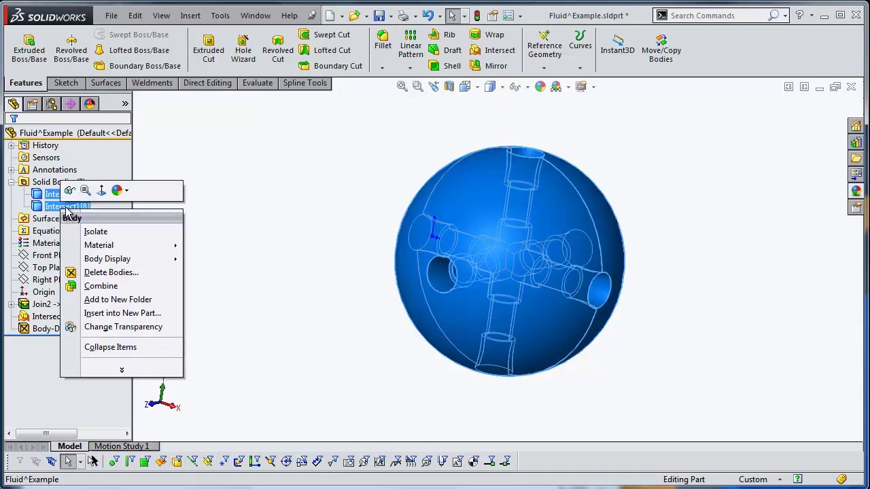
click(112, 286)
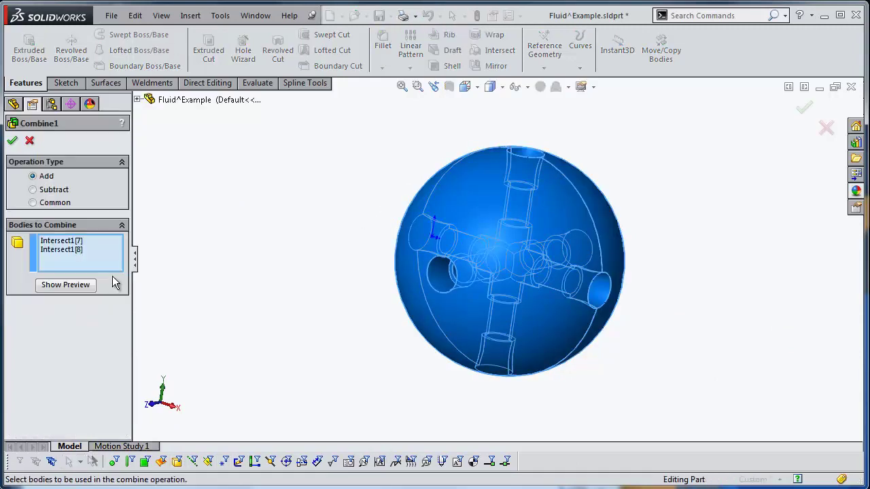
click(13, 141)
Inspect the resulting Combine1 body and the Intersect1 feature on the model
click(59, 318)
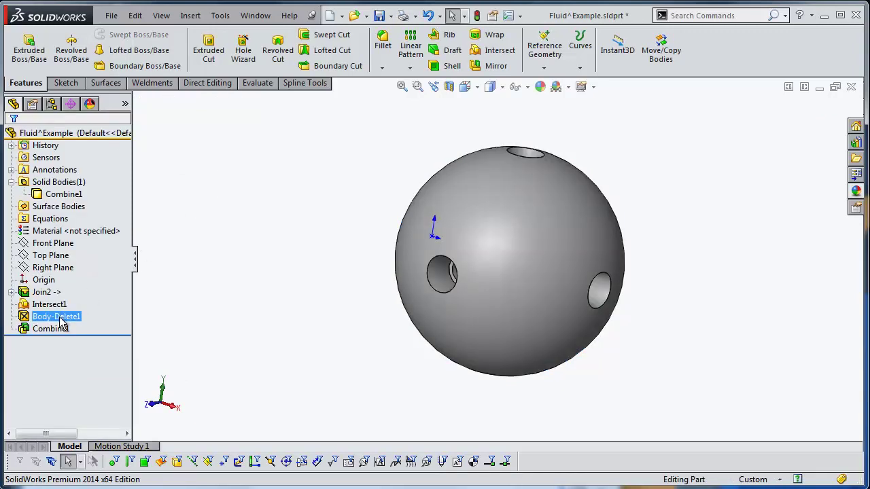
click(51, 329)
click(225, 365)
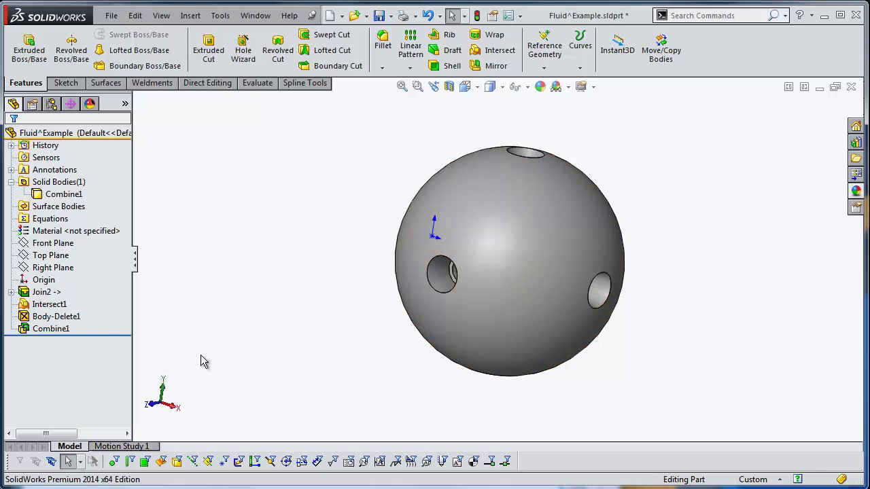
click(51, 329)
click(49, 304)
click(289, 381)
Check the combined body's Mass Properties, reading a volume of 12514208.325 cubic millimeters
click(546, 207)
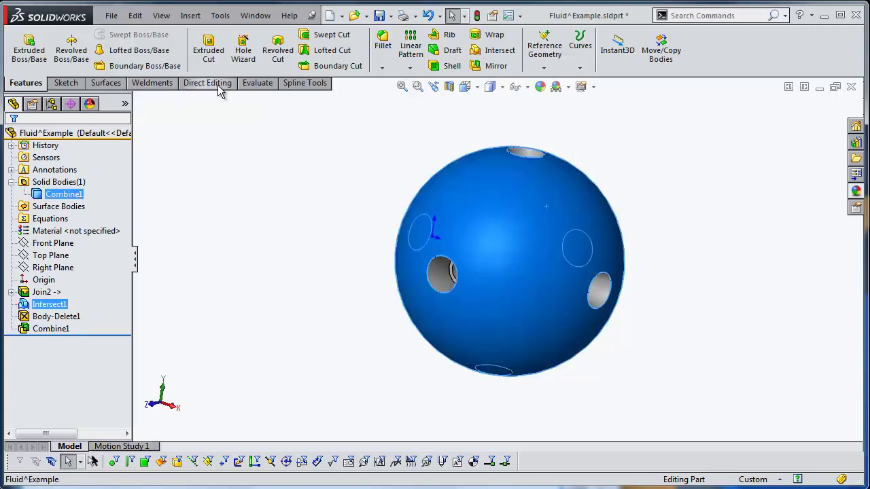
click(257, 83)
click(99, 51)
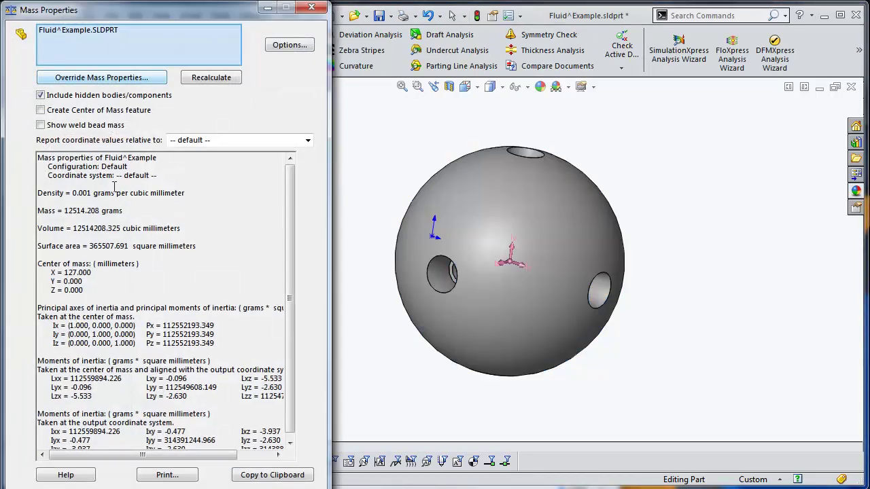
drag(72, 229, 114, 229)
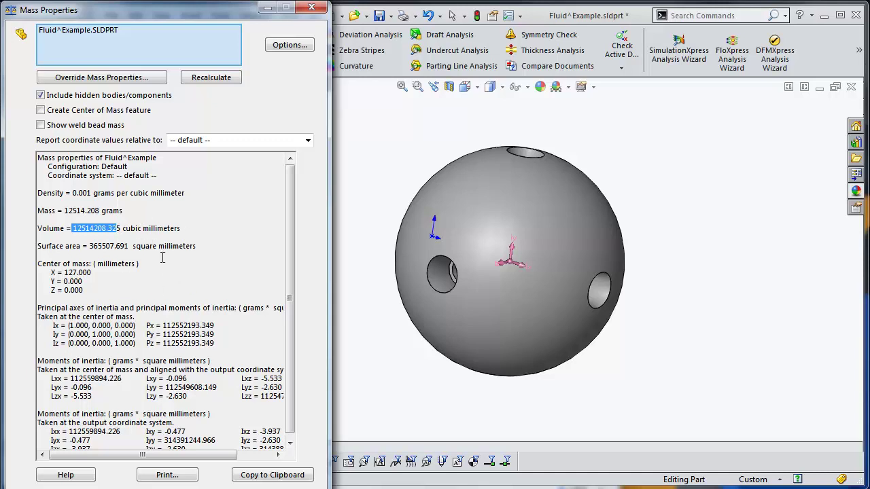
click(311, 7)
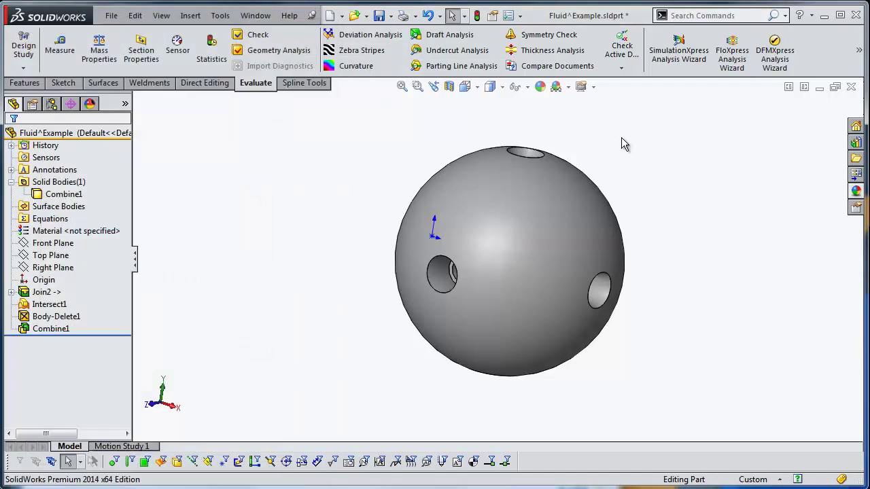